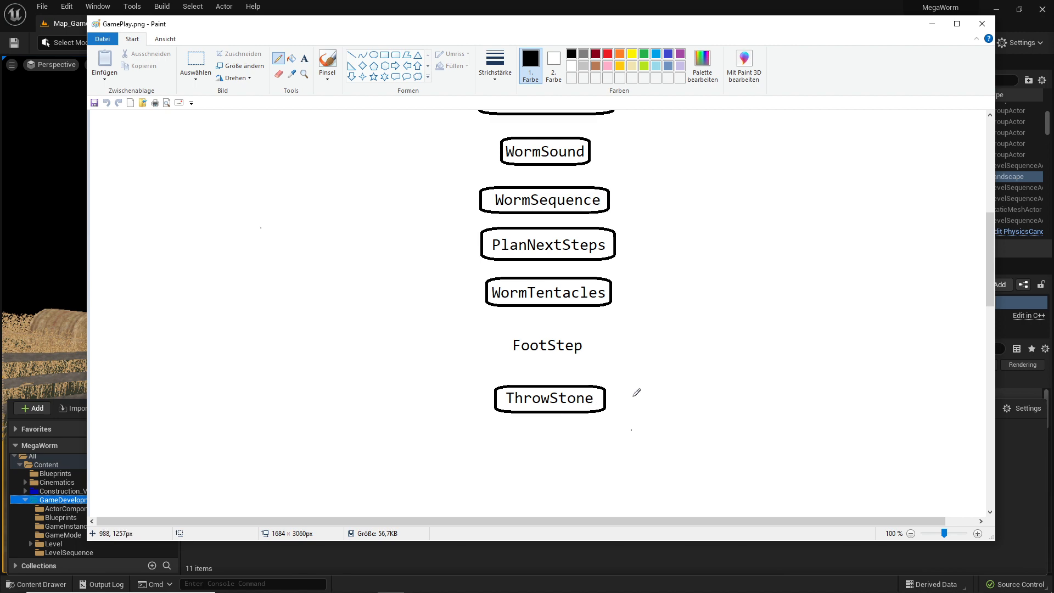
- Switch to Unreal Editor and create a folder named Material inside the GameDevelopment folder
{"action": "left_click", "coordinate": [932, 25]}
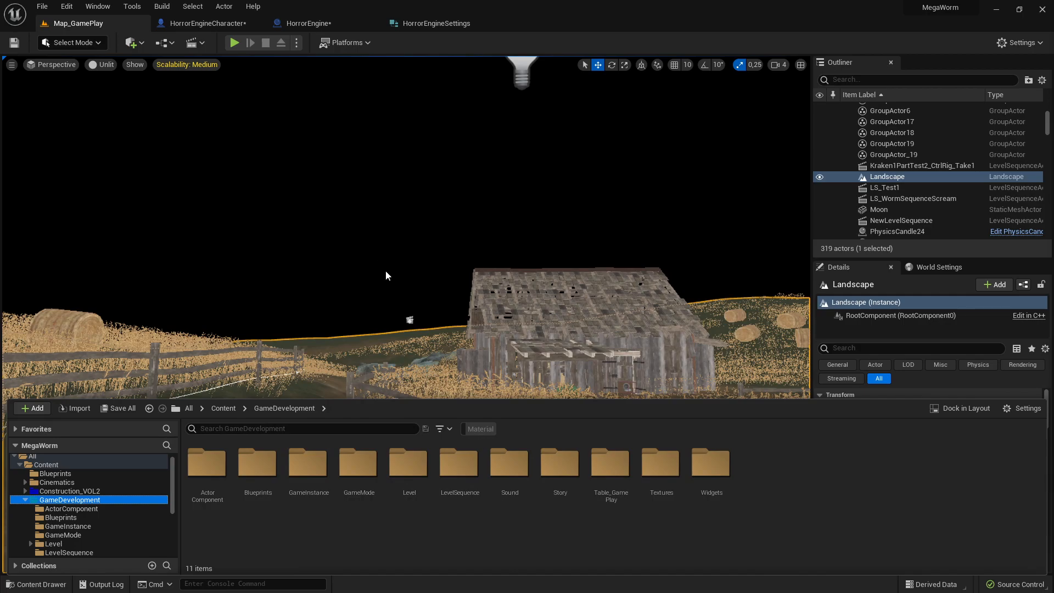
{"action": "right_click_drag", "start_coordinate": [406, 247], "coordinate": [427, 268]}
{"action": "key", "text": "w"}
{"action": "key", "text": "w"}
{"action": "key", "text": "d"}
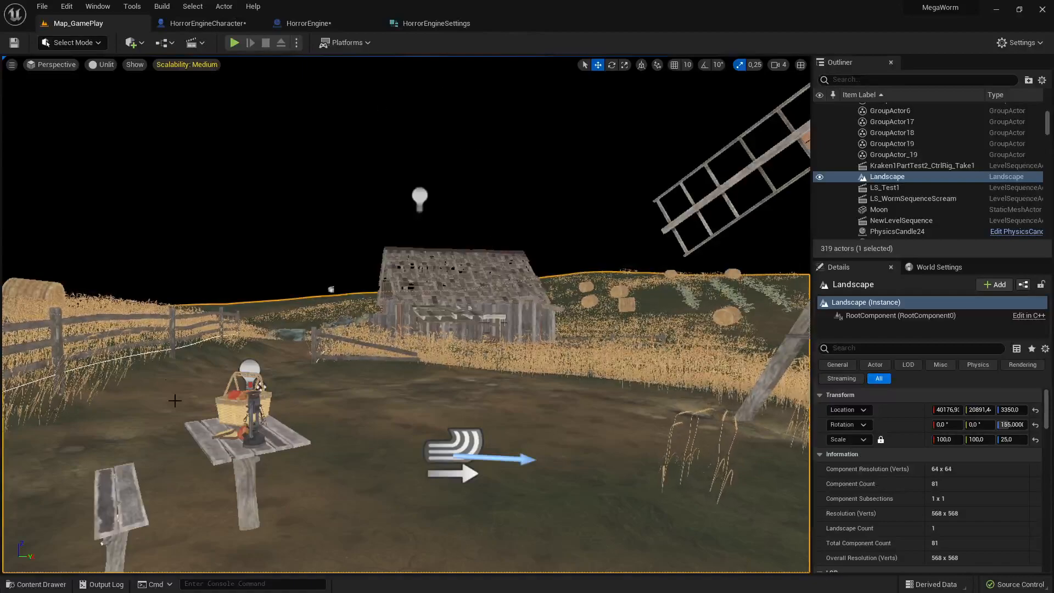
{"action": "left_click", "coordinate": [36, 584]}
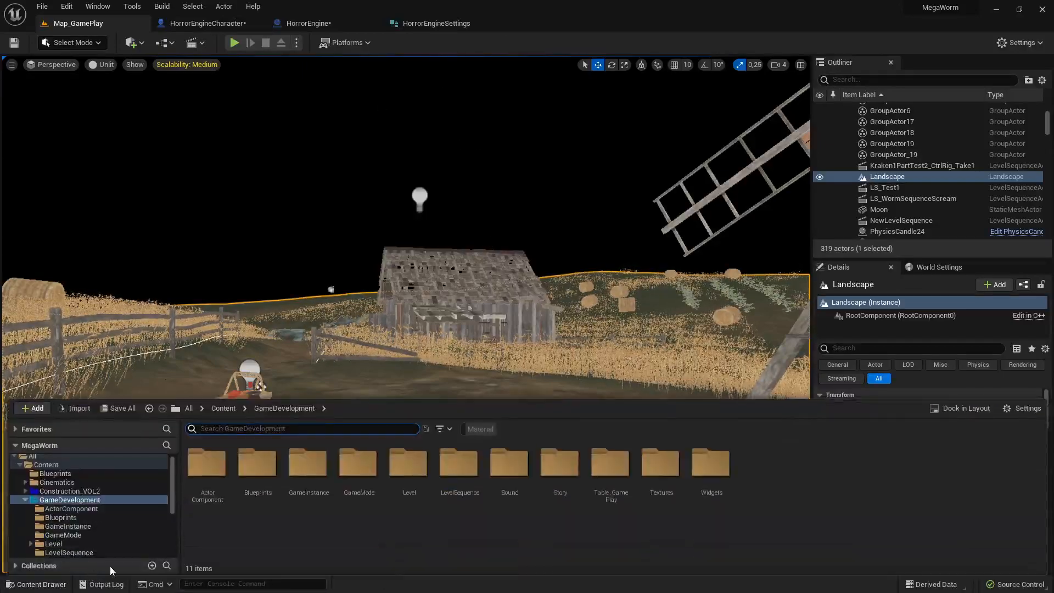
{"action": "right_click", "coordinate": [779, 492]}
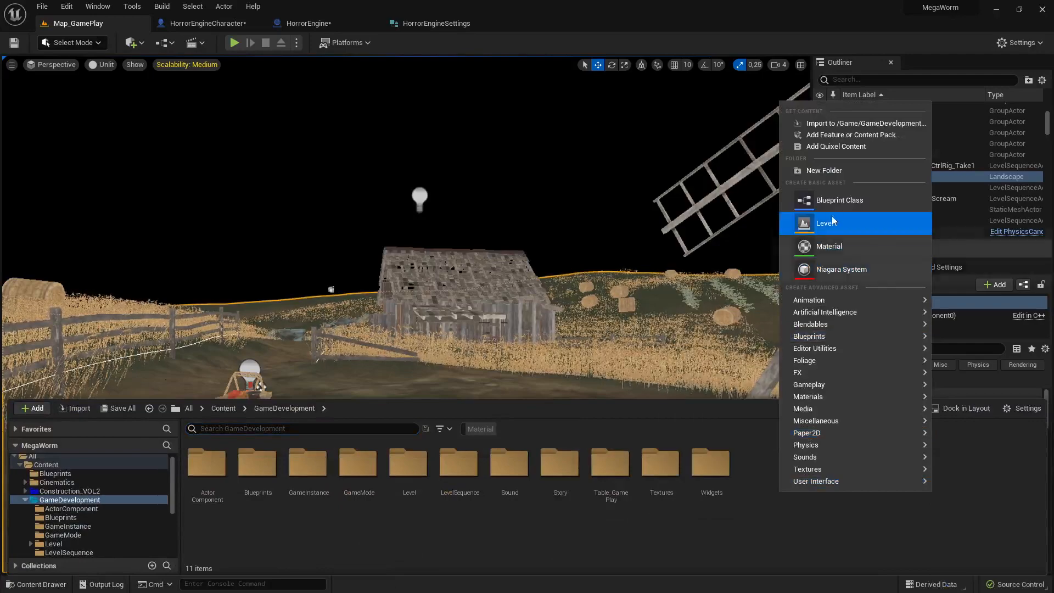
{"action": "left_click", "coordinate": [830, 175]}
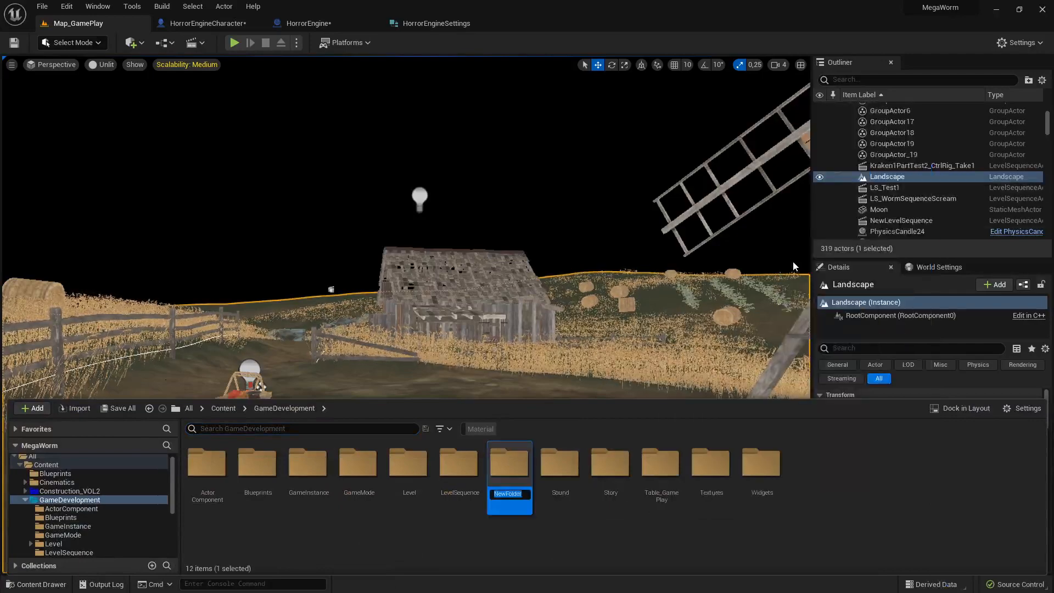
{"action": "type", "text": "Material"}
{"action": "key", "text": "Return"}
- Create a new material named M_Dirt inside the Material folder
{"action": "double_click", "coordinate": [509, 464]}
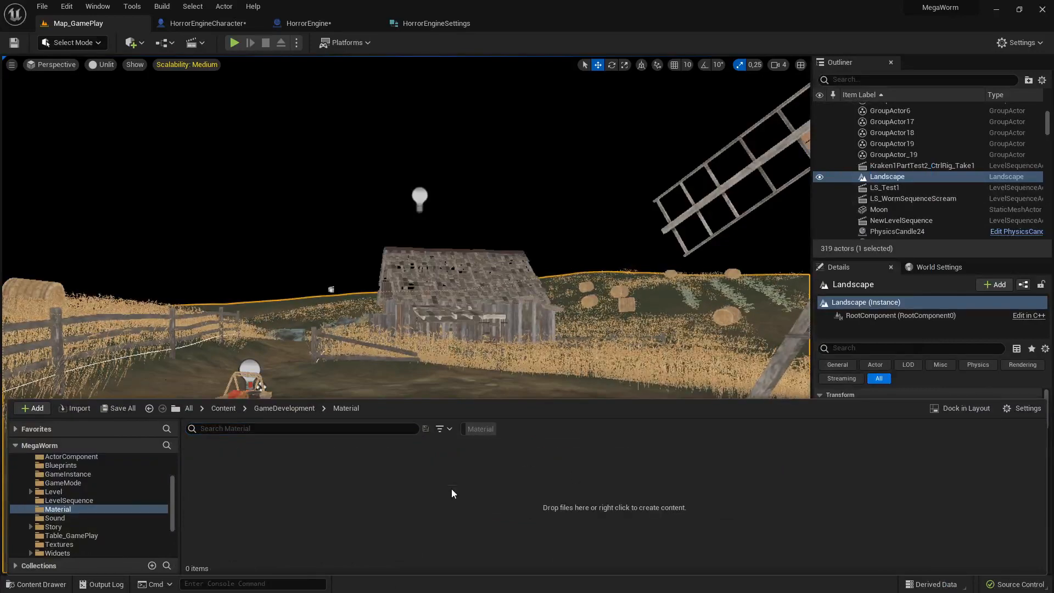
{"action": "right_click", "coordinate": [451, 489]}
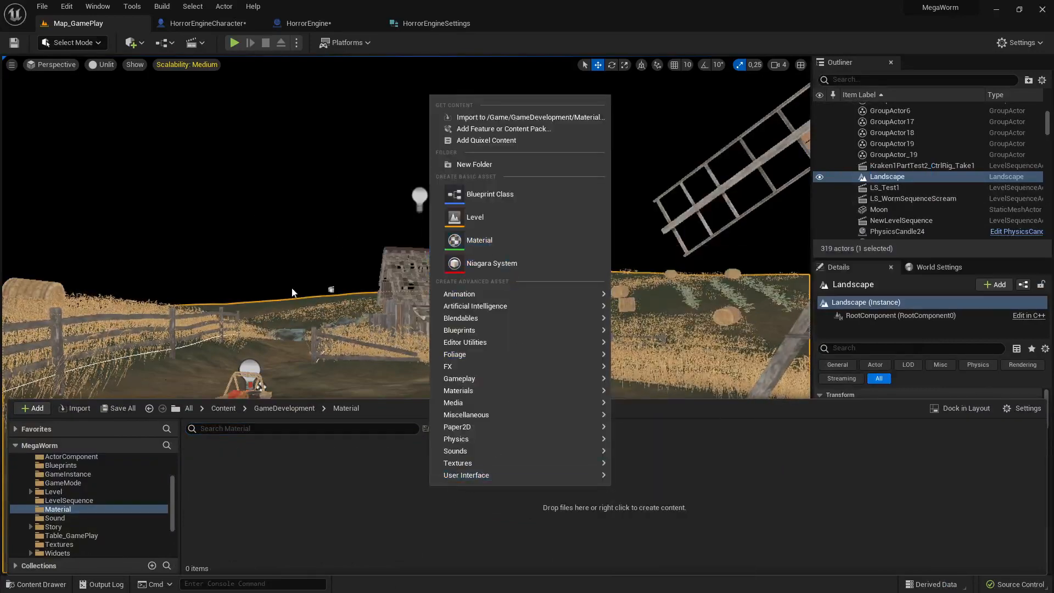
{"action": "left_click", "coordinate": [487, 245]}
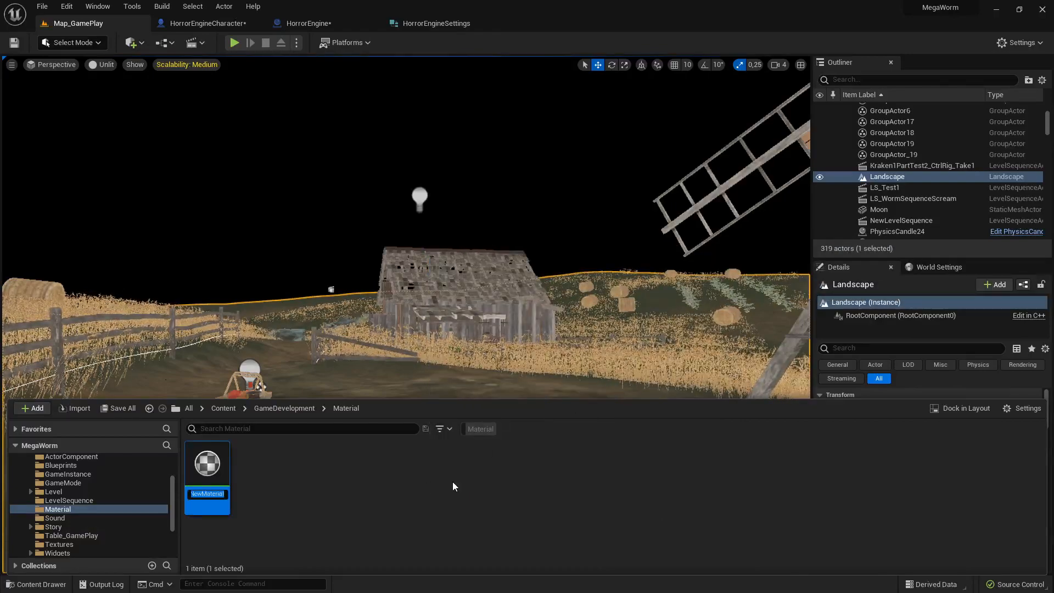
{"action": "type", "text": "M_Di"}
{"action": "key", "text": "Return"}
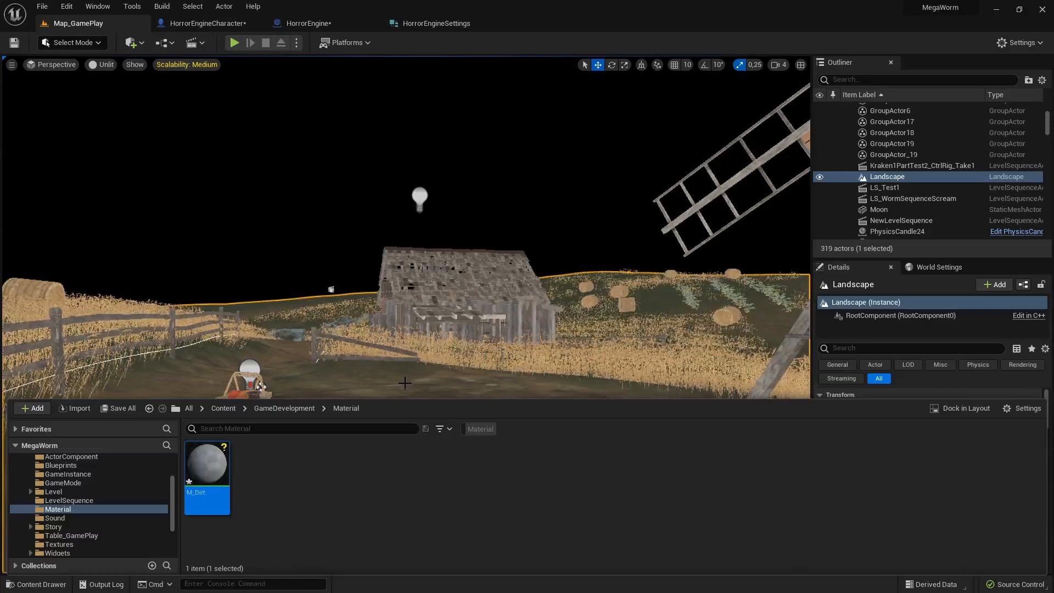
- Open M_Dirt in the material editor and dock its window beside the other open editor tabs
{"action": "right_click_drag", "start_coordinate": [452, 329], "coordinate": [461, 307]}
{"action": "right_click_drag", "start_coordinate": [133, 546], "coordinate": [415, 397]}
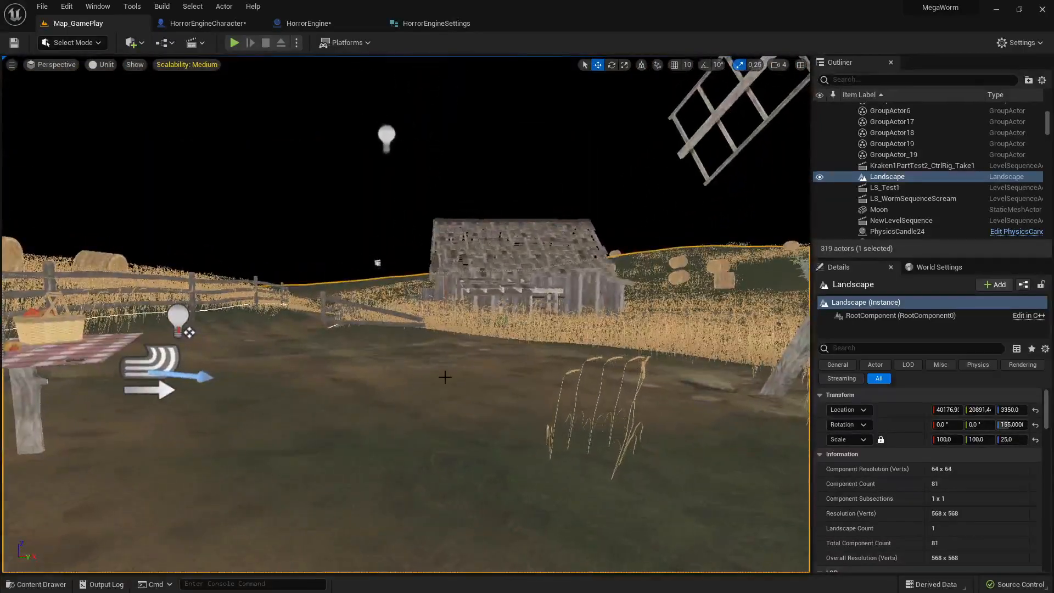
{"action": "key", "text": "ctrl+space"}
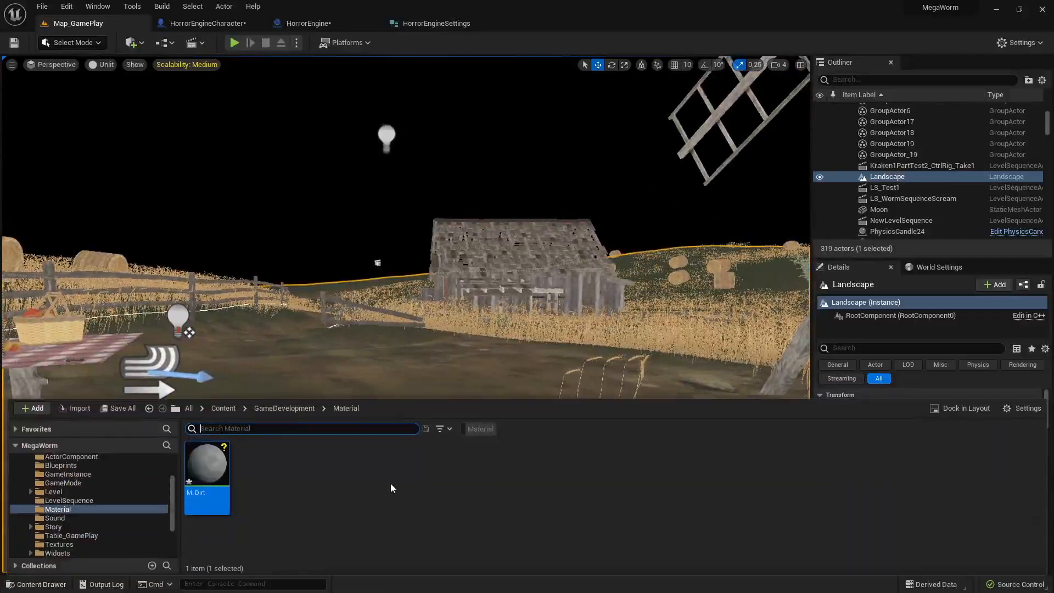
{"action": "double_click", "coordinate": [226, 472]}
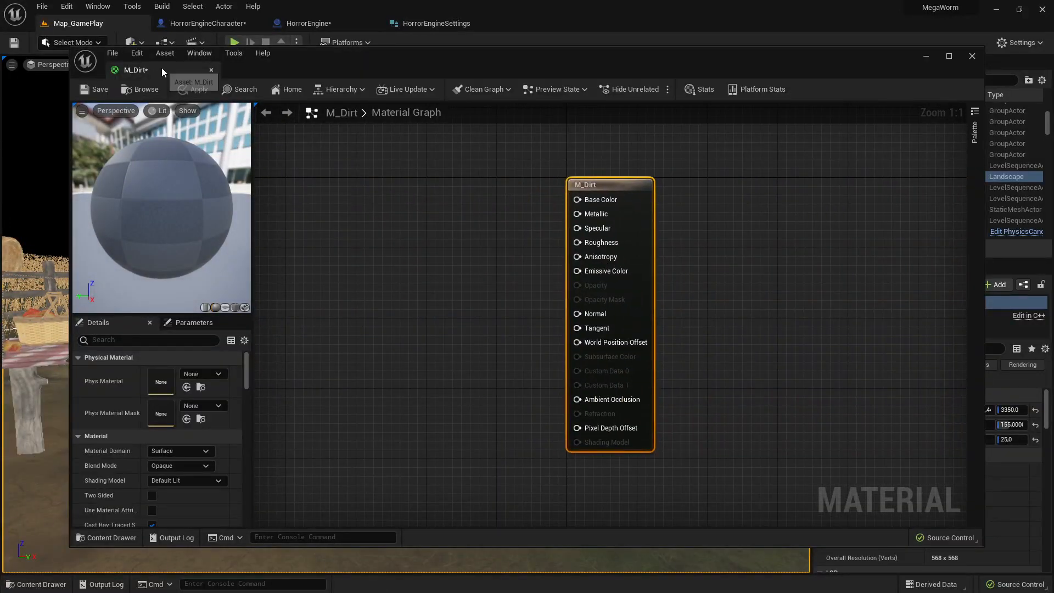
{"action": "left_click_drag", "start_coordinate": [162, 67], "coordinate": [501, 20]}
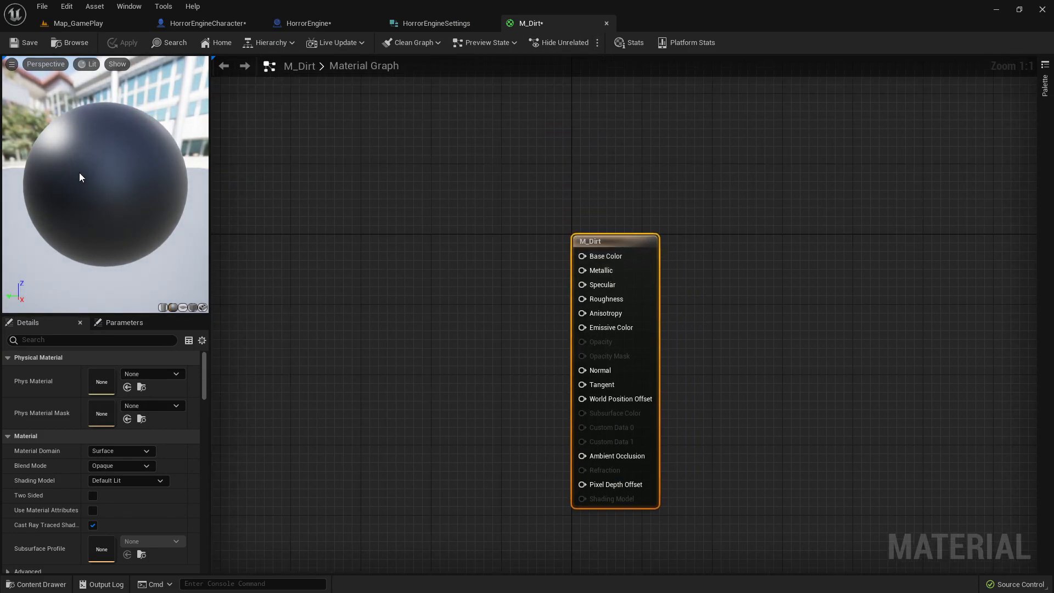
- Add a Constant3Vector node to the M_Dirt graph, connect it to Base Color and align it with that input
{"action": "left_click", "coordinate": [487, 309]}
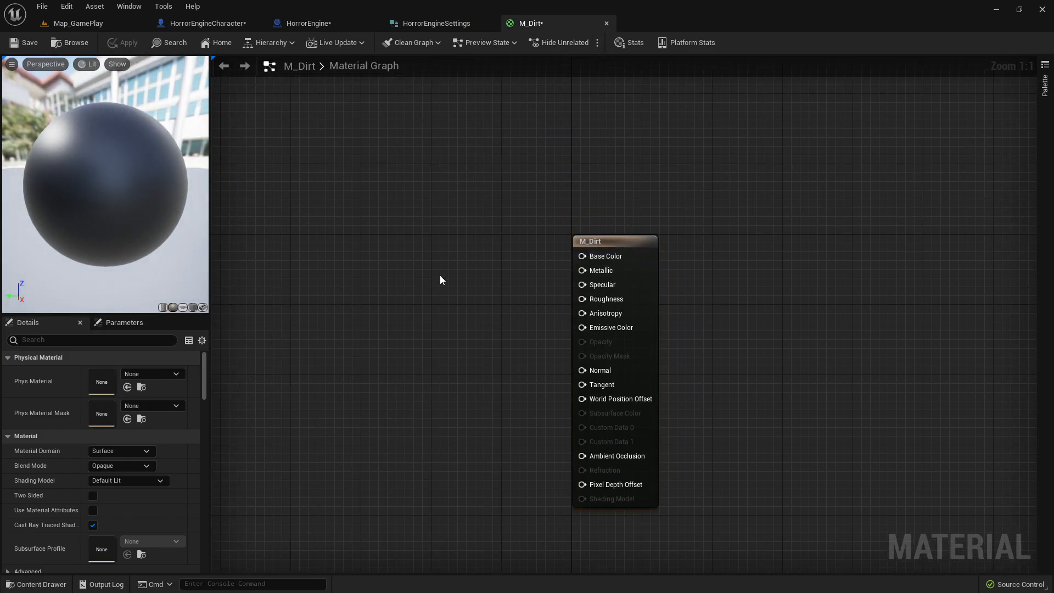
{"action": "left_click", "coordinate": [394, 259]}
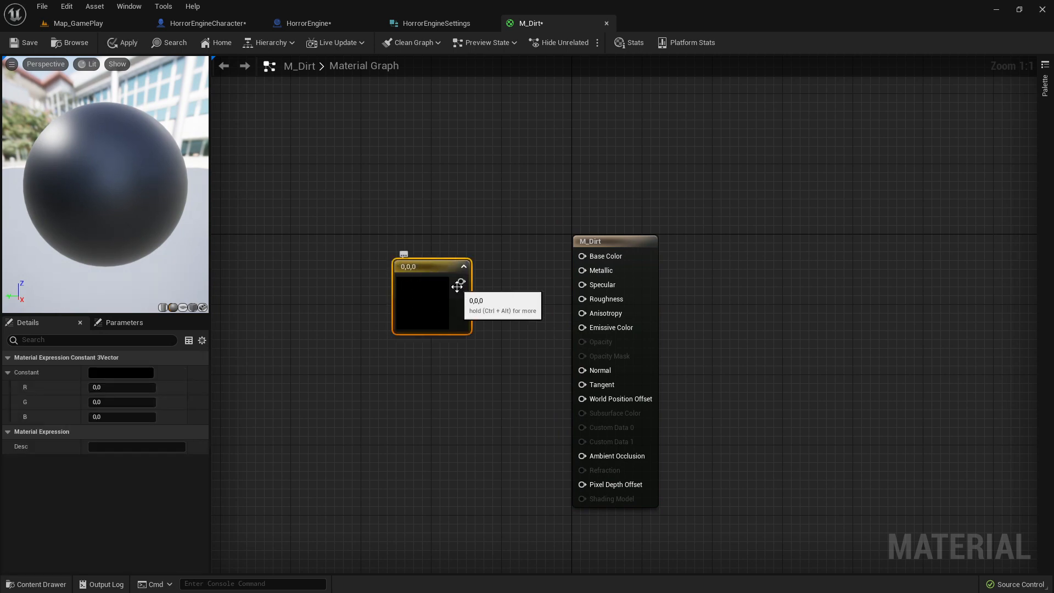
{"action": "left_click_drag", "start_coordinate": [462, 282], "coordinate": [583, 257]}
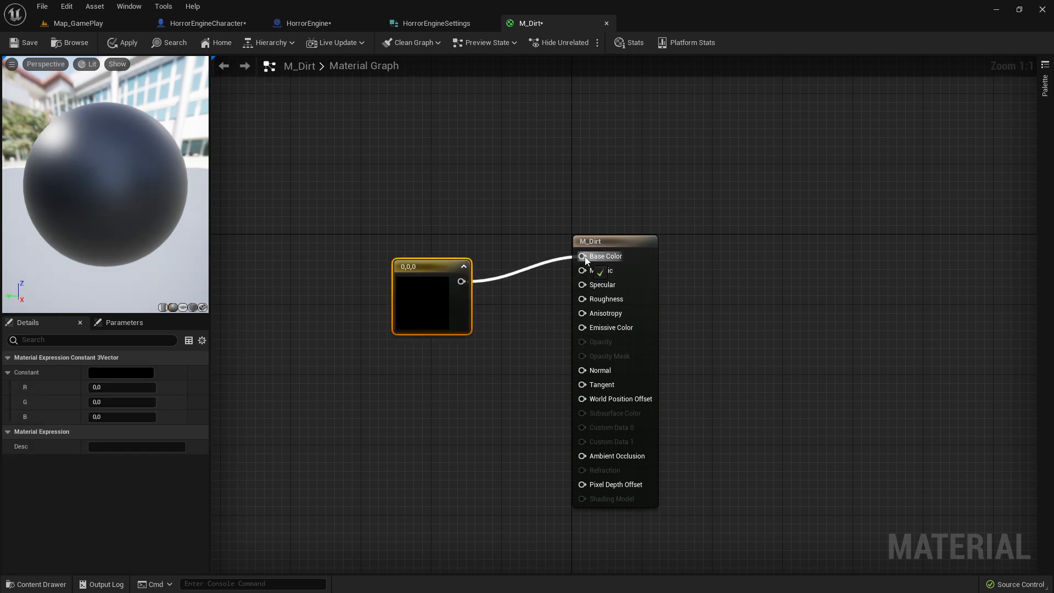
{"action": "left_click_drag", "start_coordinate": [440, 274], "coordinate": [426, 250]}
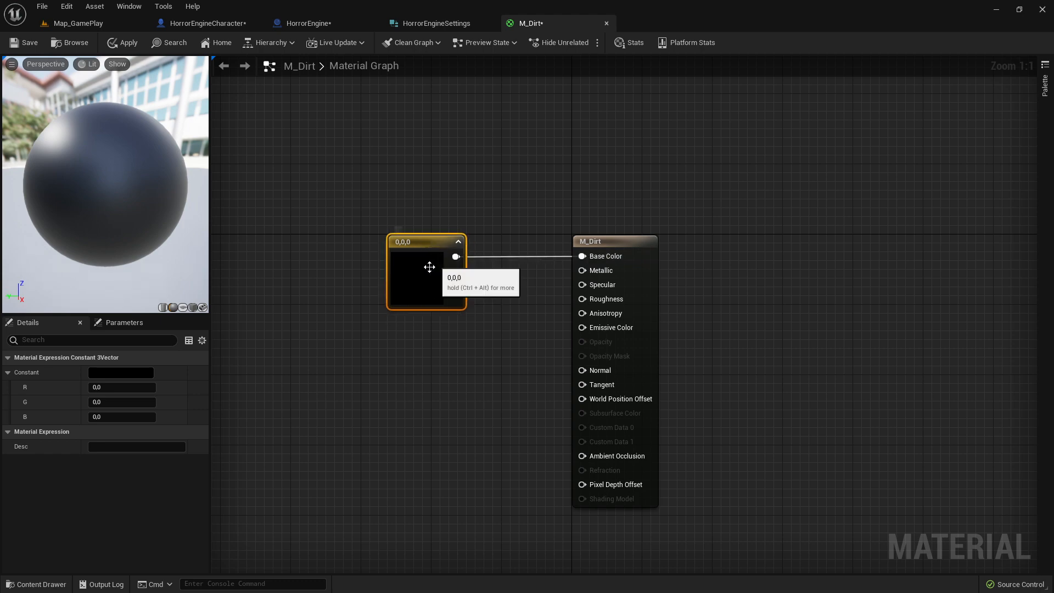
- Set the Constant3Vector colour to dark brown (R 0.046875, G 0.024057, B 0) and save the M_Dirt material
{"action": "double_click", "coordinate": [418, 275]}
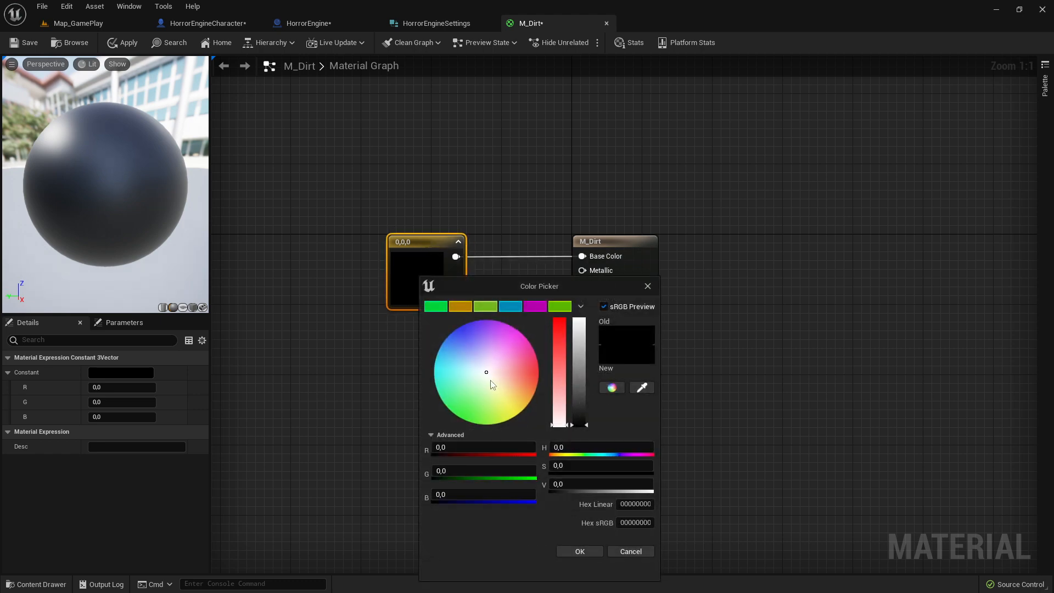
{"action": "mouse_move", "coordinate": [499, 364]}
{"action": "left_mouse_down"}
{"action": "mouse_move", "coordinate": [511, 411]}
{"action": "mouse_move", "coordinate": [544, 383]}
{"action": "mouse_move", "coordinate": [511, 421]}
{"action": "mouse_move", "coordinate": [538, 404]}
{"action": "mouse_move", "coordinate": [581, 400]}
{"action": "mouse_move", "coordinate": [581, 409]}
{"action": "left_mouse_up"}
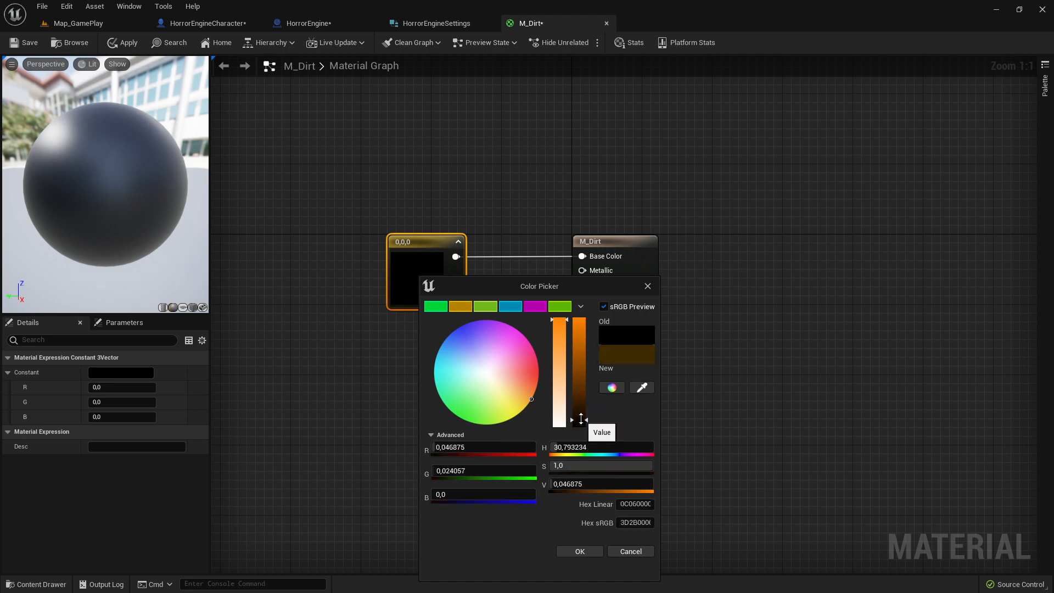
{"action": "left_click", "coordinate": [591, 550]}
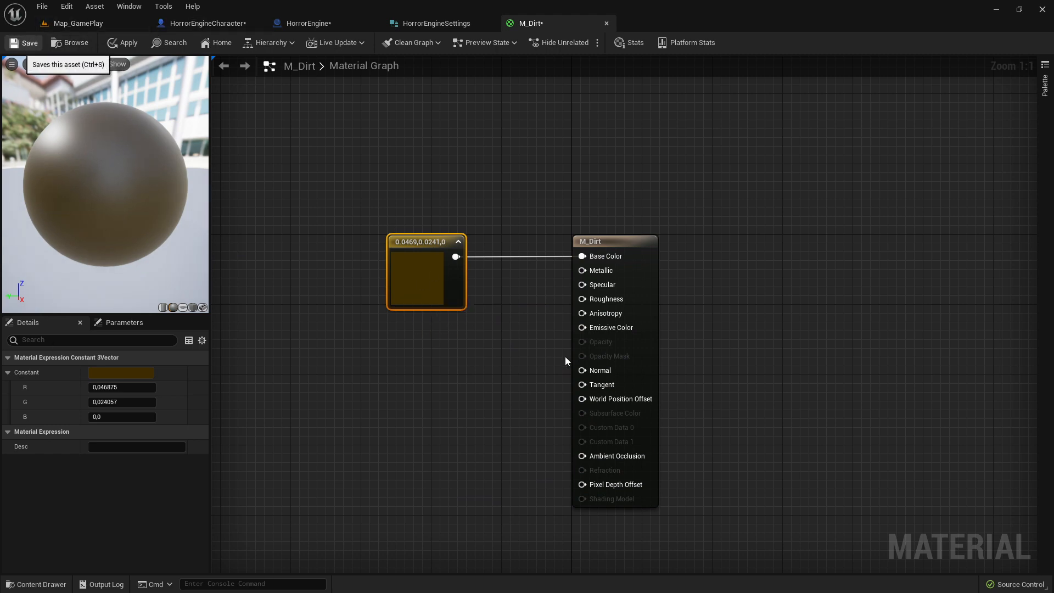
{"action": "key", "text": "ctrl+s"}
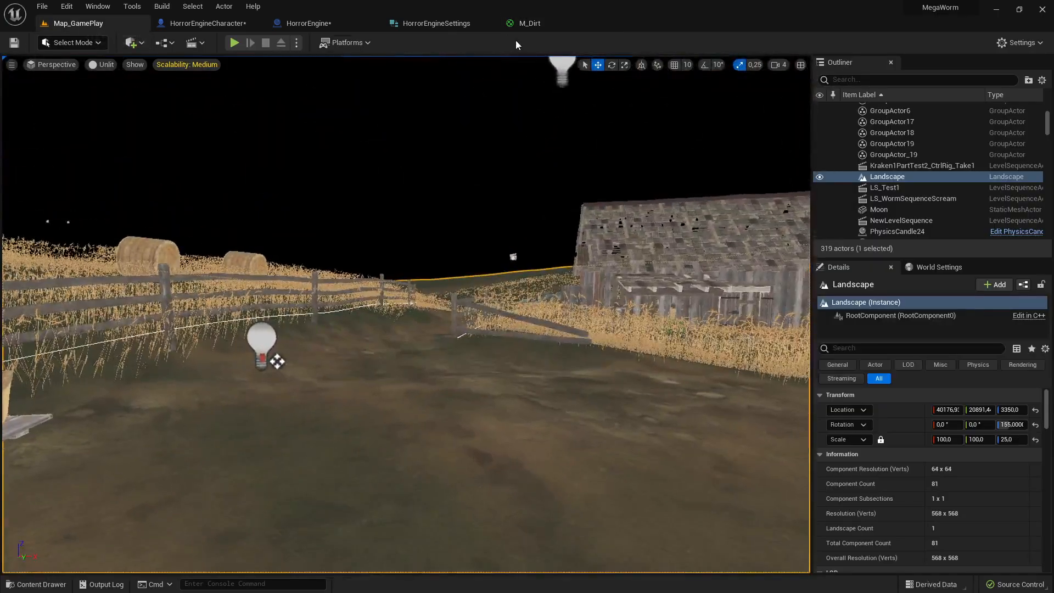
- Inspect the windmill group's properties in Map_GamePlay and the Physical Material settings of M_Dirt
{"action": "left_click", "coordinate": [522, 23]}
{"action": "left_click", "coordinate": [78, 23]}
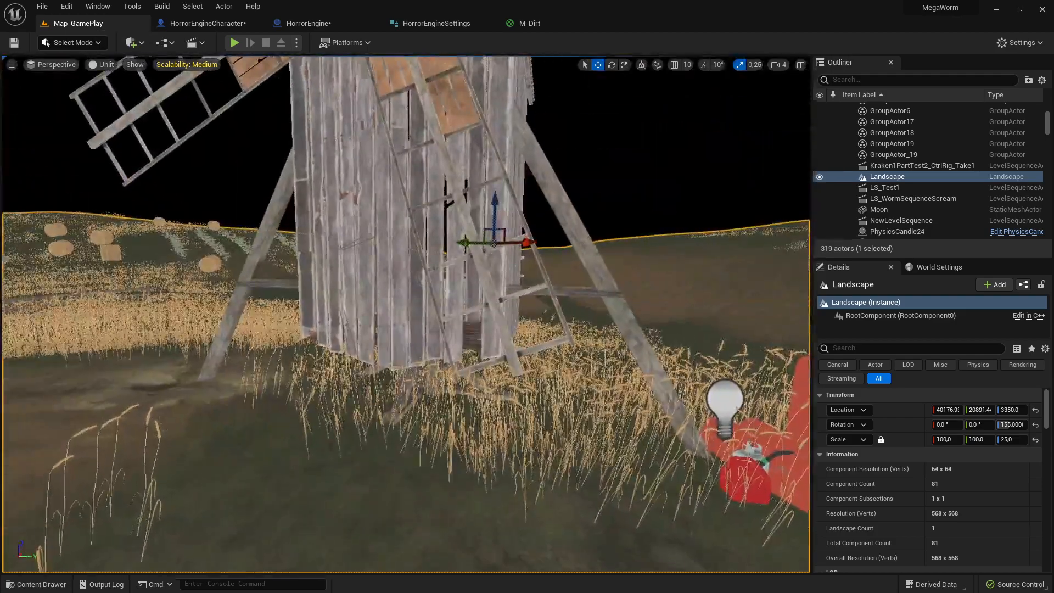
{"action": "left_click", "coordinate": [382, 204]}
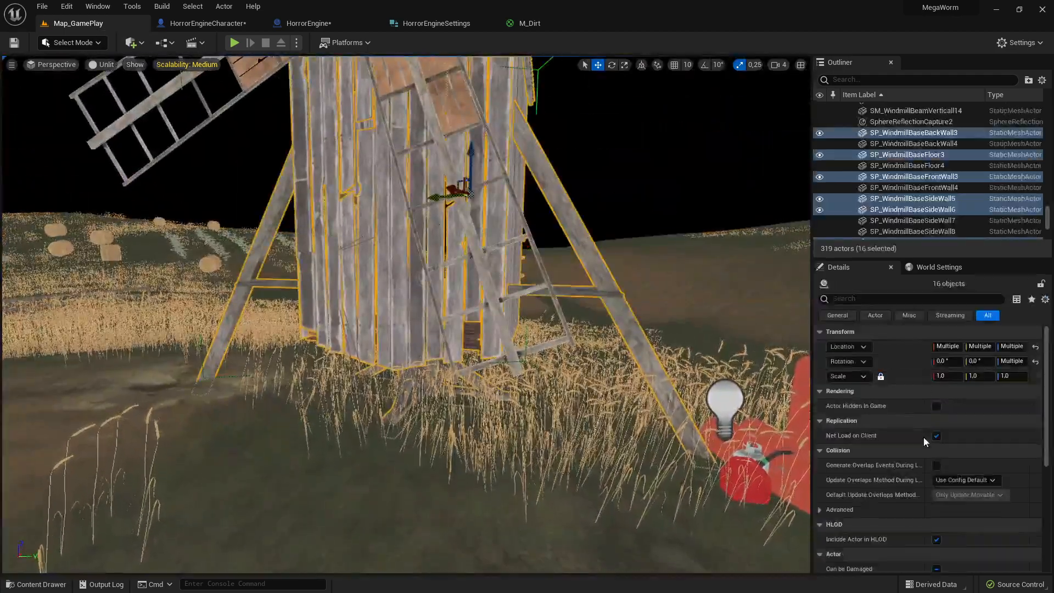
{"action": "scroll", "coordinate": [960, 509], "scroll_direction": "down", "scroll_amount": 5}
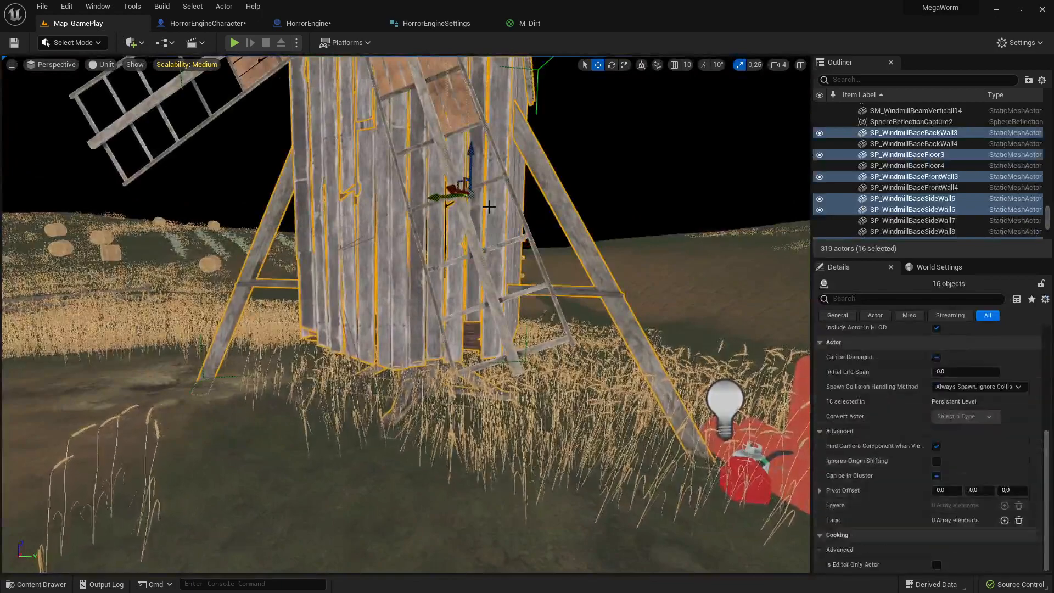
{"action": "left_click", "coordinate": [535, 24]}
{"action": "right_click_drag", "start_coordinate": [545, 297], "coordinate": [553, 246]}
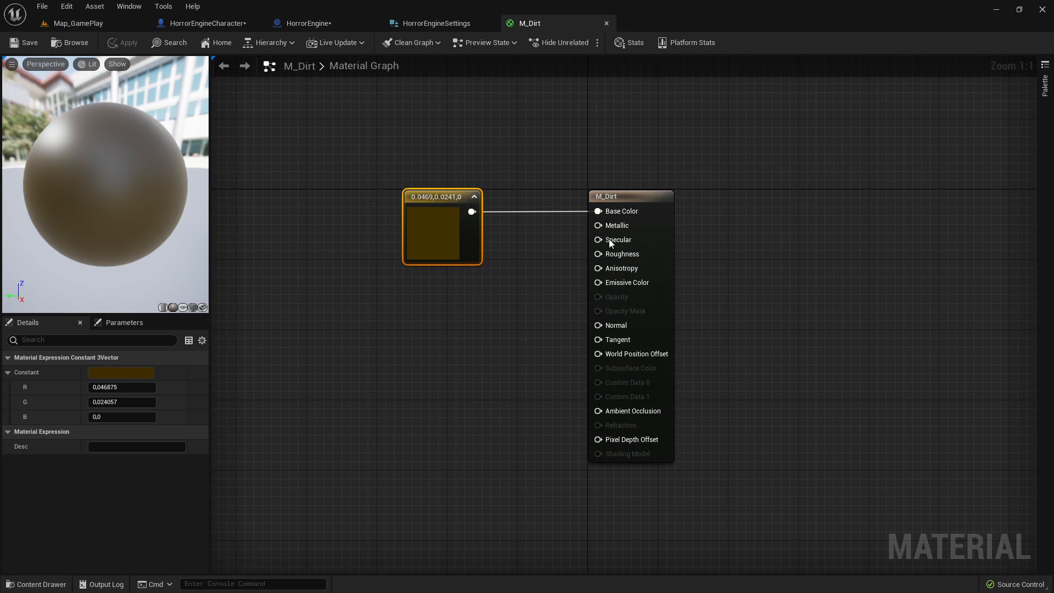
{"action": "left_click", "coordinate": [632, 204]}
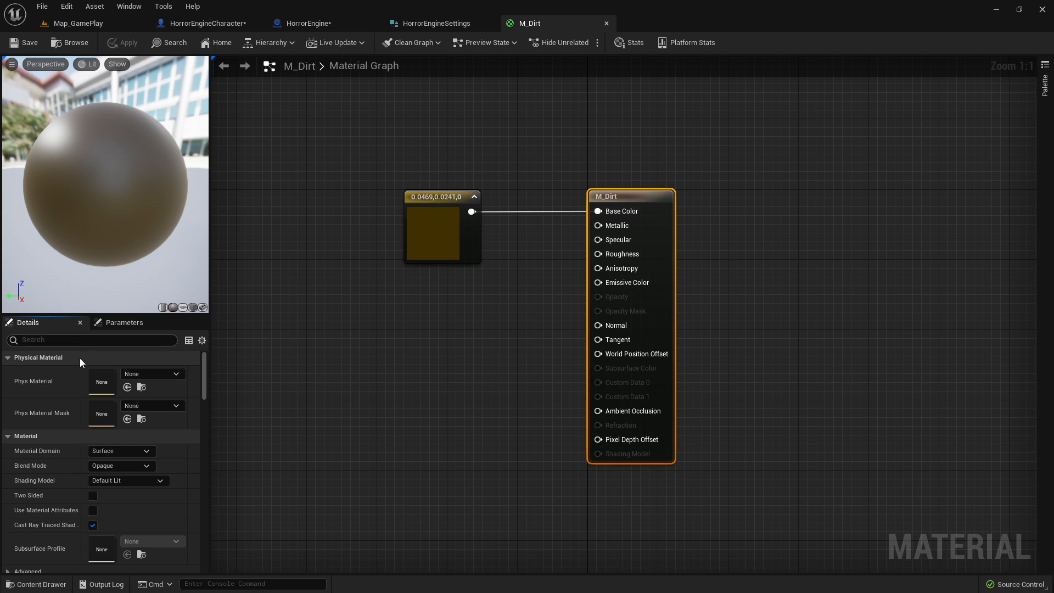
{"action": "left_click", "coordinate": [10, 360]}
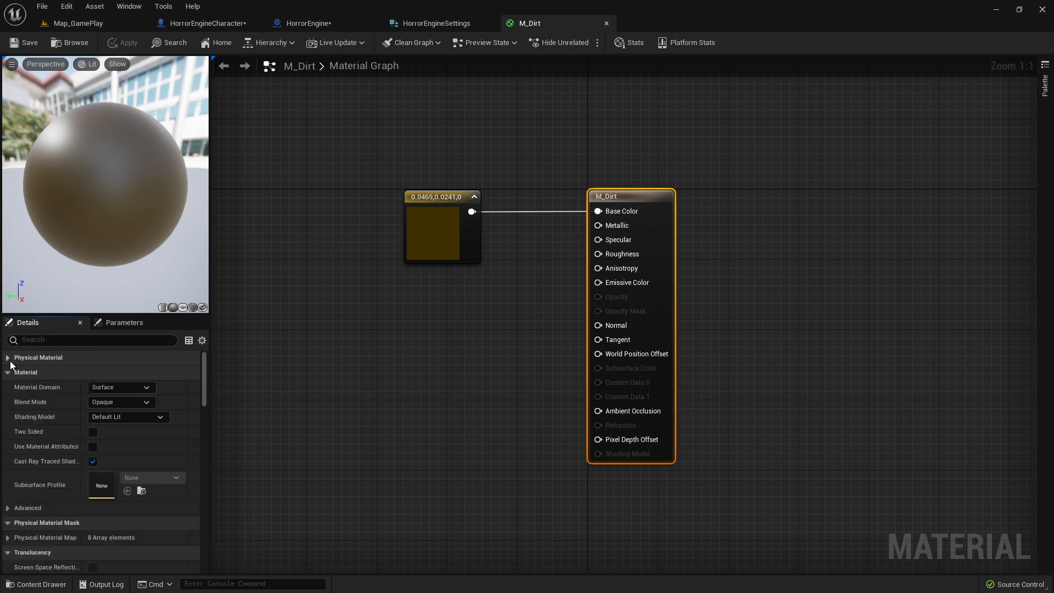
{"action": "left_click", "coordinate": [9, 360]}
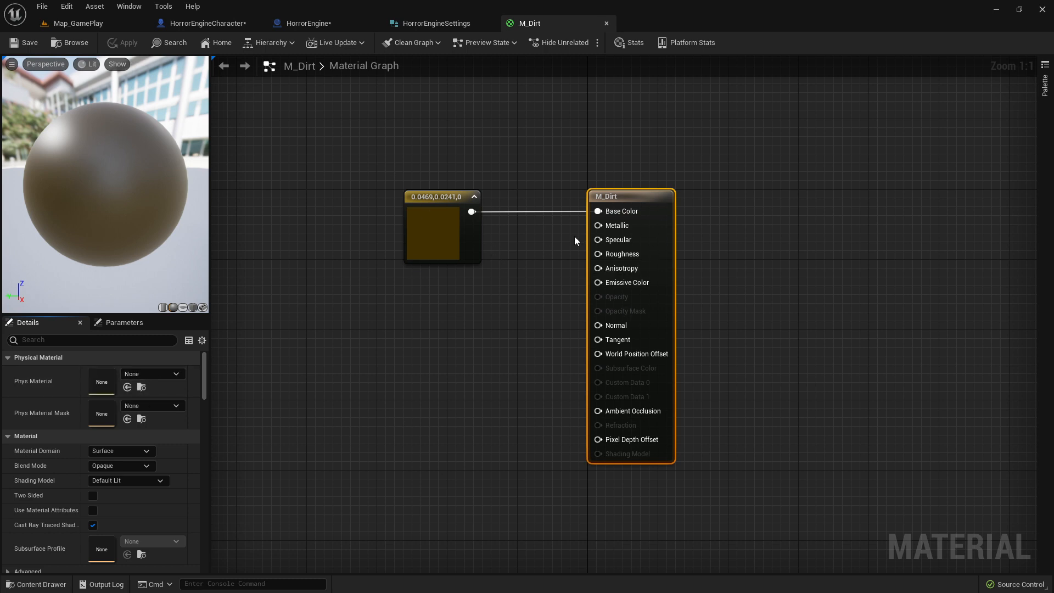
- Create a Physical Material asset of the PhysicalMaterial class in the GameDevelopment/Material folder and name it PM_Dirt
{"action": "left_click", "coordinate": [65, 27]}
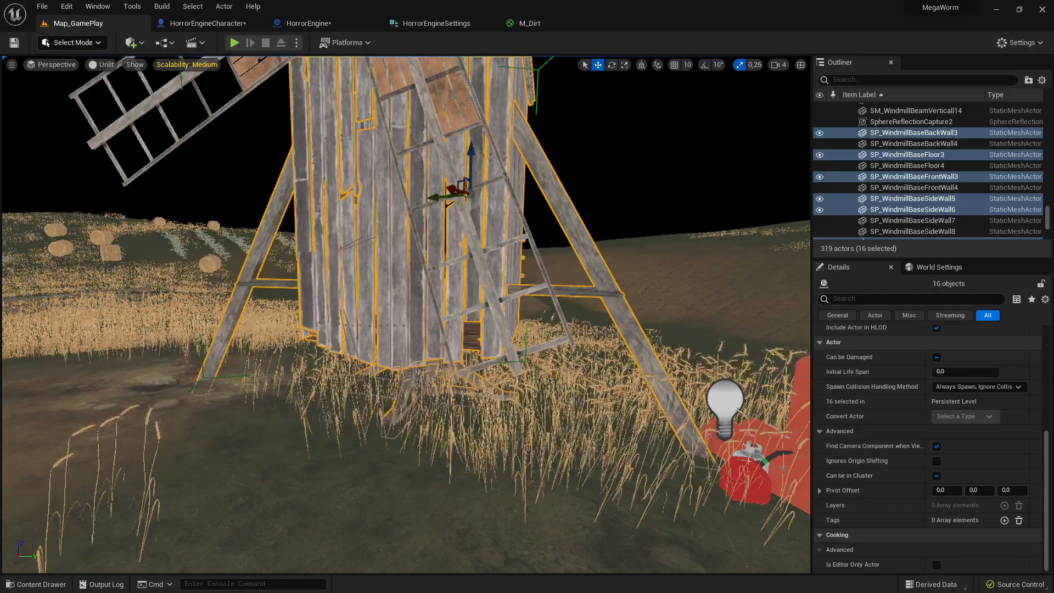
{"action": "left_click", "coordinate": [54, 583]}
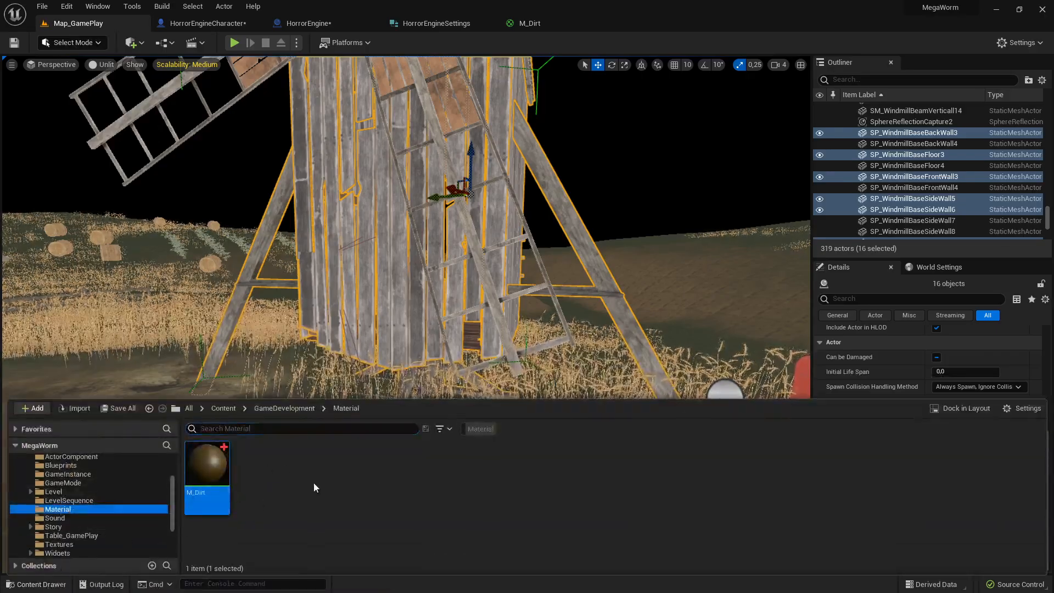
{"action": "right_click", "coordinate": [310, 481]}
{"action": "mouse_move", "coordinate": [397, 456]}
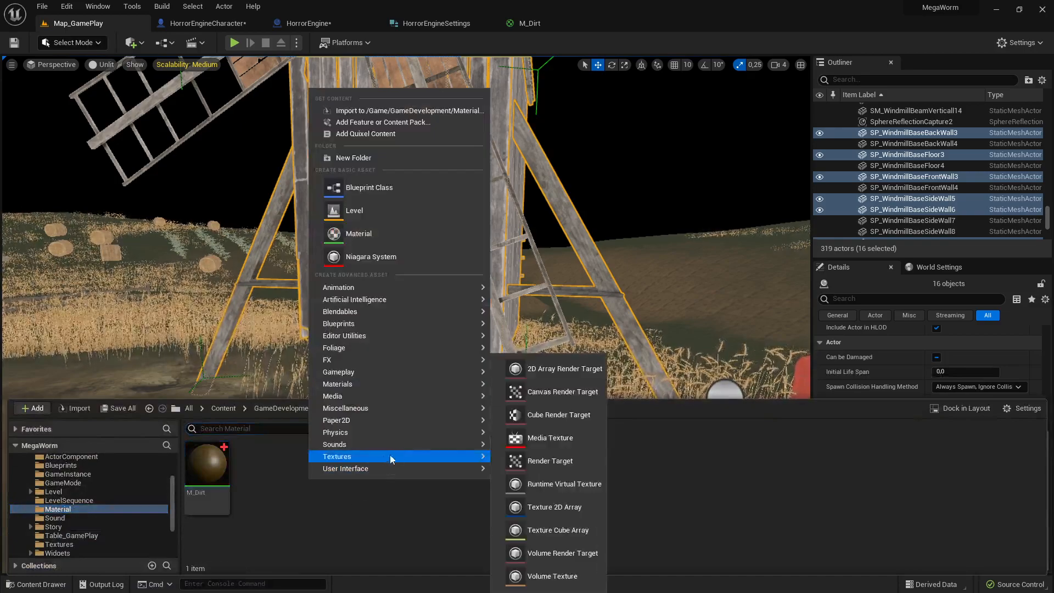
{"action": "mouse_move", "coordinate": [351, 413]}
{"action": "mouse_move", "coordinate": [386, 432]}
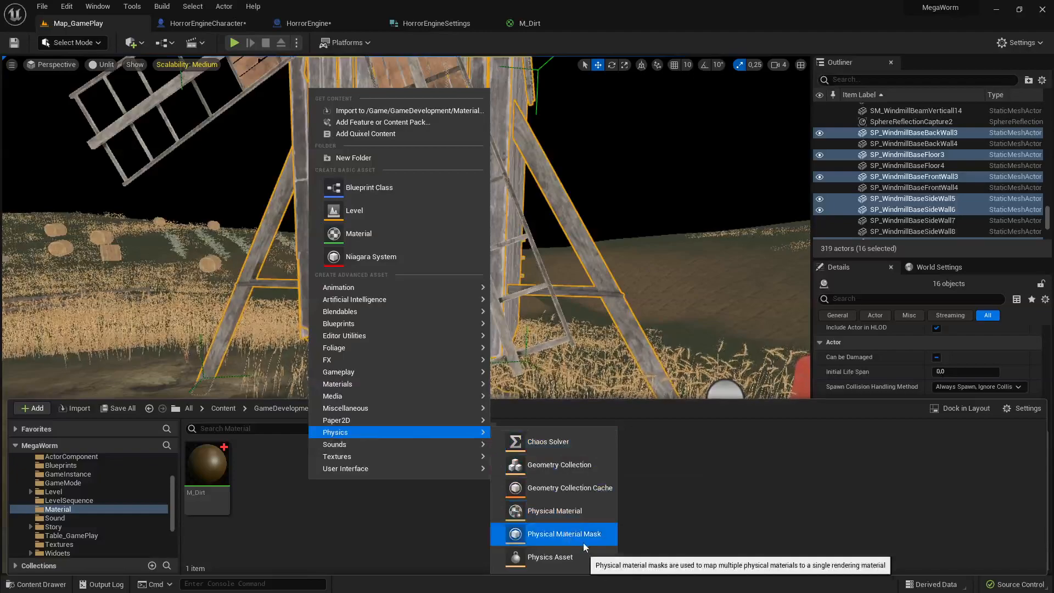
{"action": "left_click", "coordinate": [564, 519]}
{"action": "left_click", "coordinate": [417, 220]}
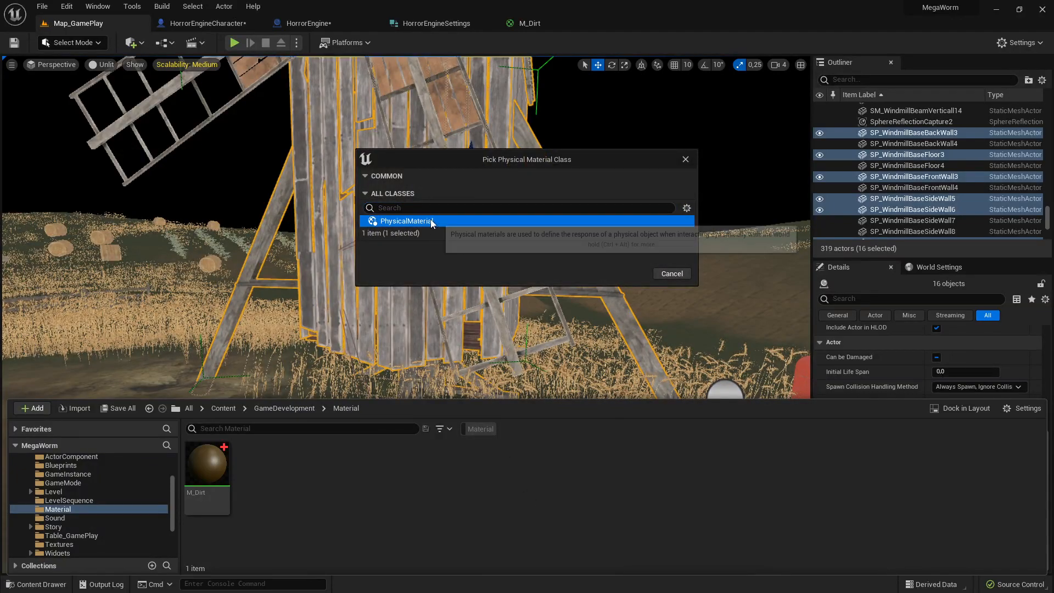
{"action": "left_click", "coordinate": [636, 274]}
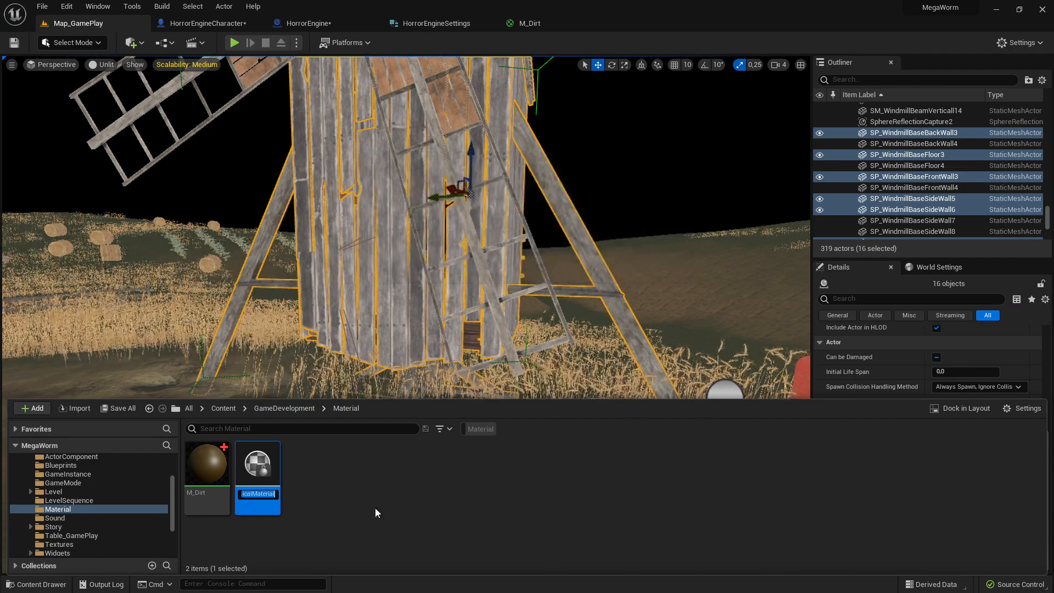
{"action": "type", "text": "PM_Dir"}
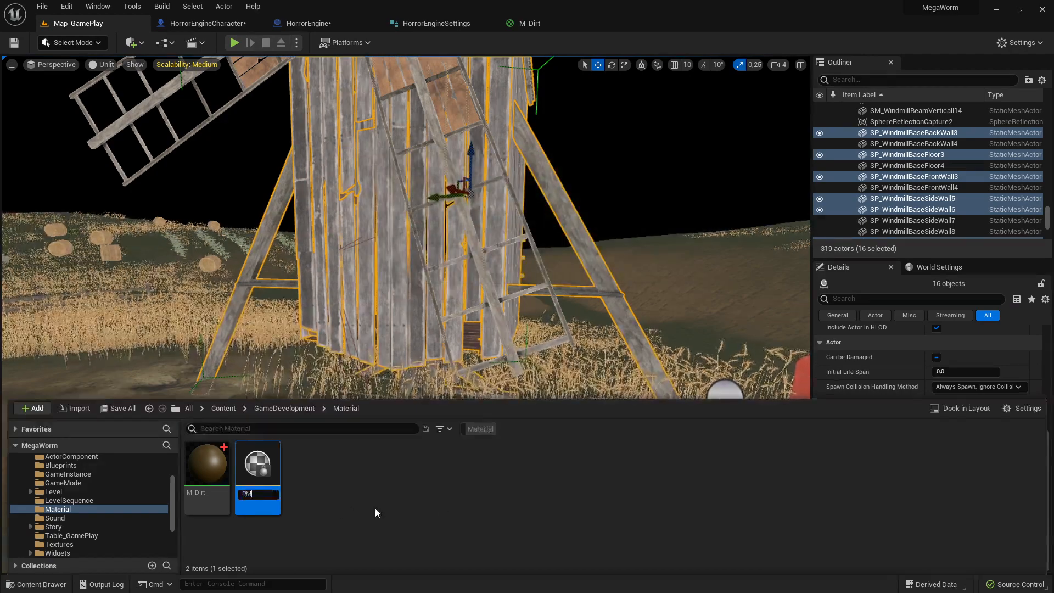
{"action": "type", "text": "t"}
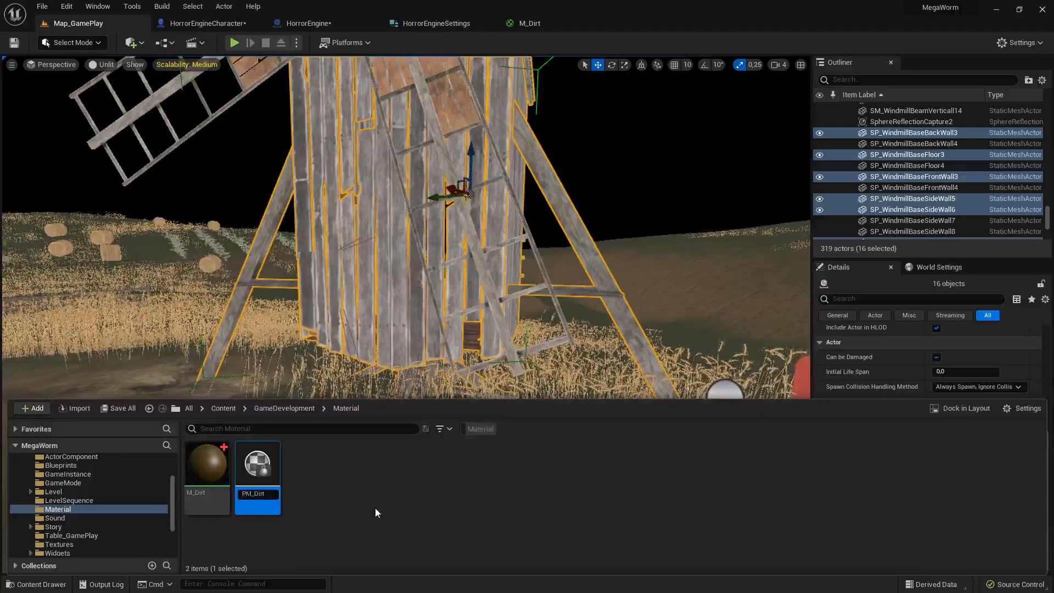
{"action": "key", "text": "Return"}
- Open PM_Dirt, set its Surface Type to TestSurface and review the available surface types
{"action": "double_click", "coordinate": [270, 472]}
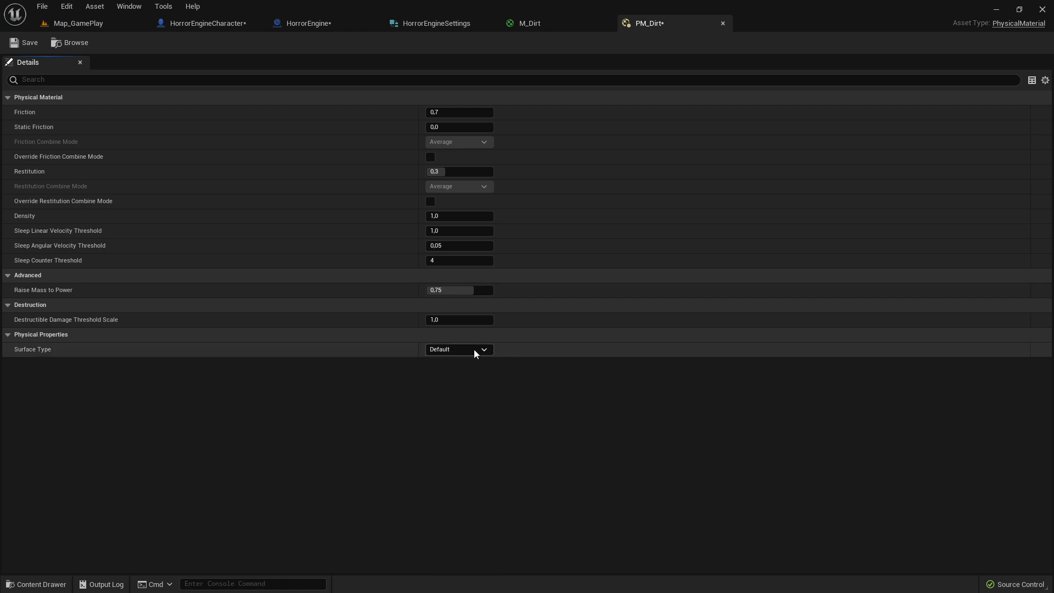
{"action": "left_click", "coordinate": [442, 354]}
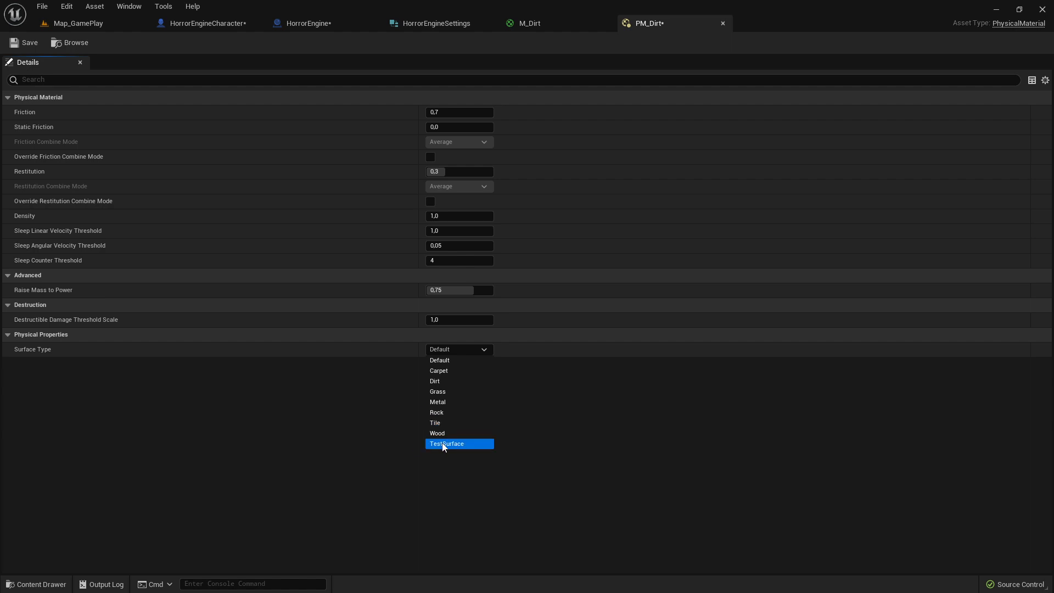
{"action": "left_click", "coordinate": [457, 449]}
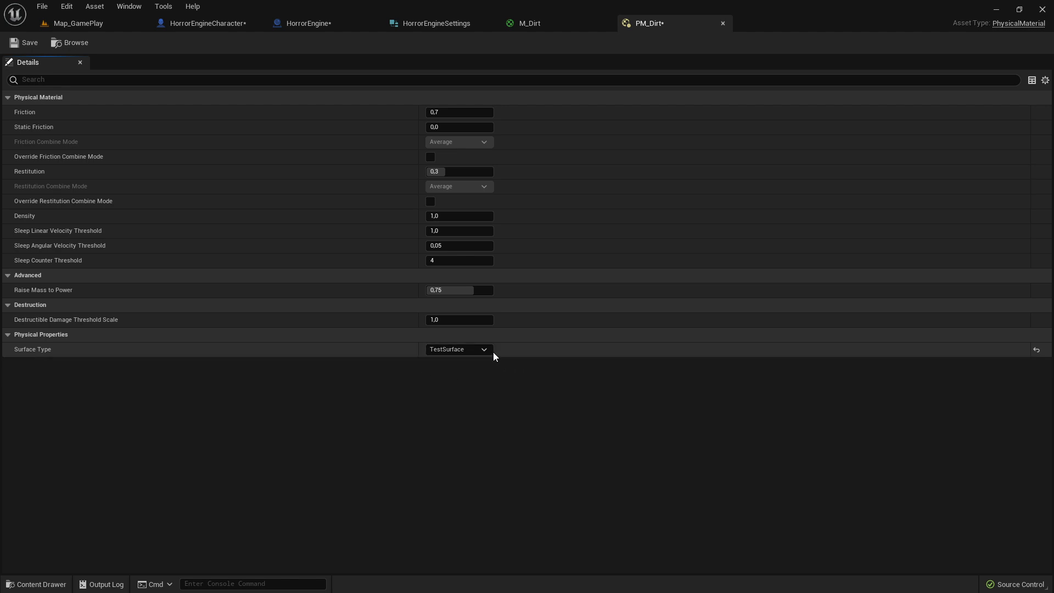
{"action": "left_click", "coordinate": [461, 352]}
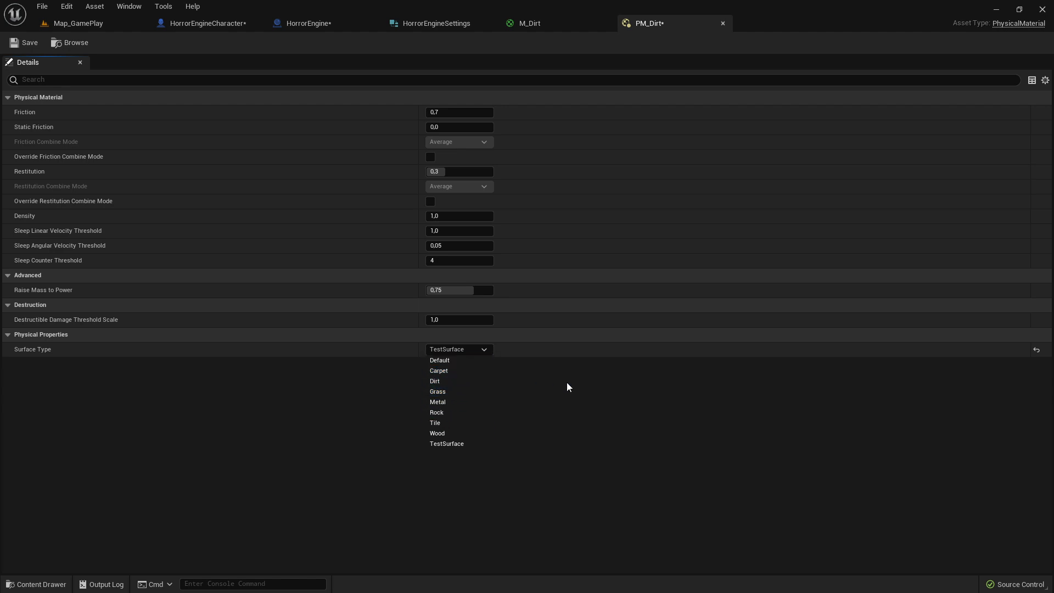
{"action": "left_click", "coordinate": [483, 354]}
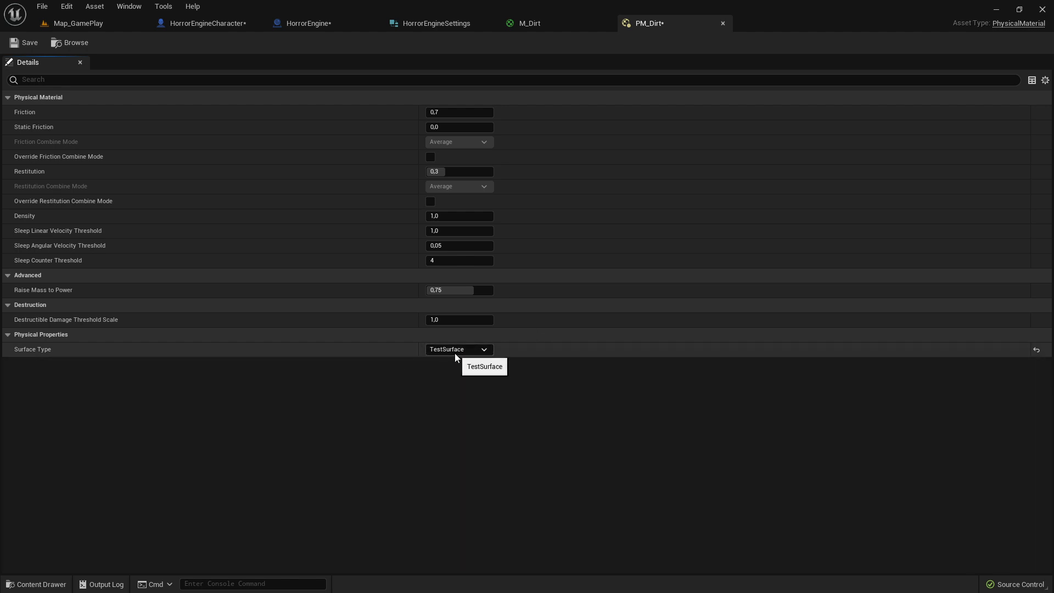
- Open the engine's Physics section in the Project Settings
{"action": "left_click", "coordinate": [69, 8]}
{"action": "mouse_move", "coordinate": [94, 6]}
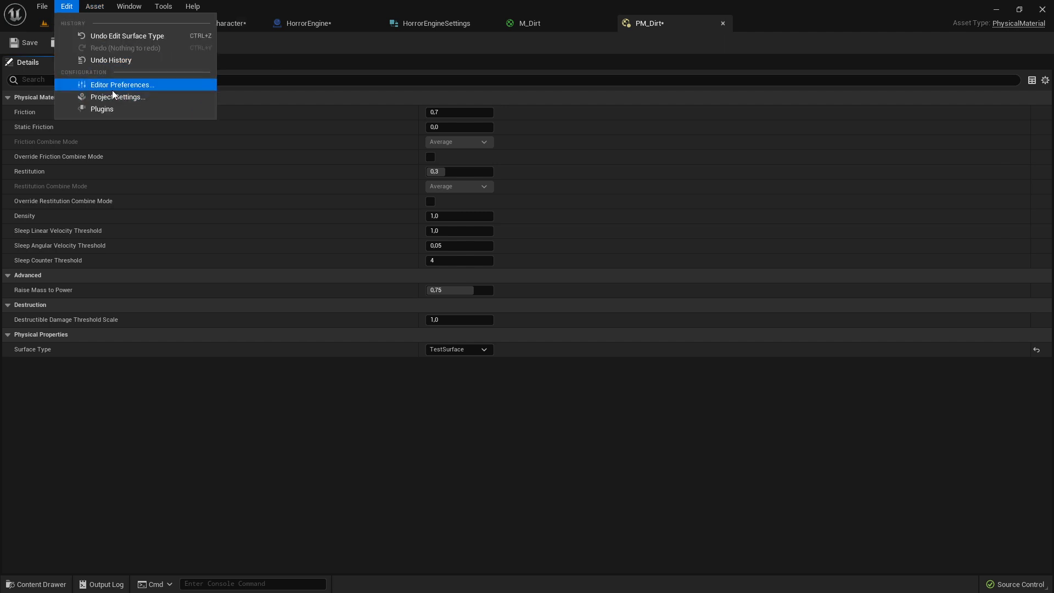
{"action": "left_click", "coordinate": [122, 96]}
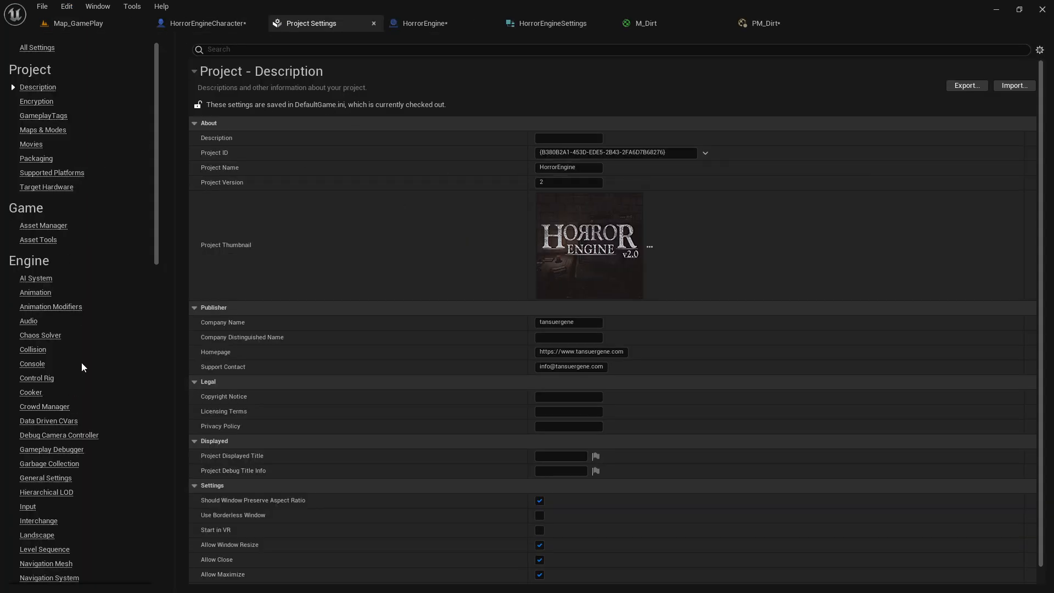
{"action": "scroll", "coordinate": [57, 313], "scroll_direction": "down", "scroll_amount": 3}
{"action": "scroll", "coordinate": [64, 385], "scroll_direction": "down", "scroll_amount": 2}
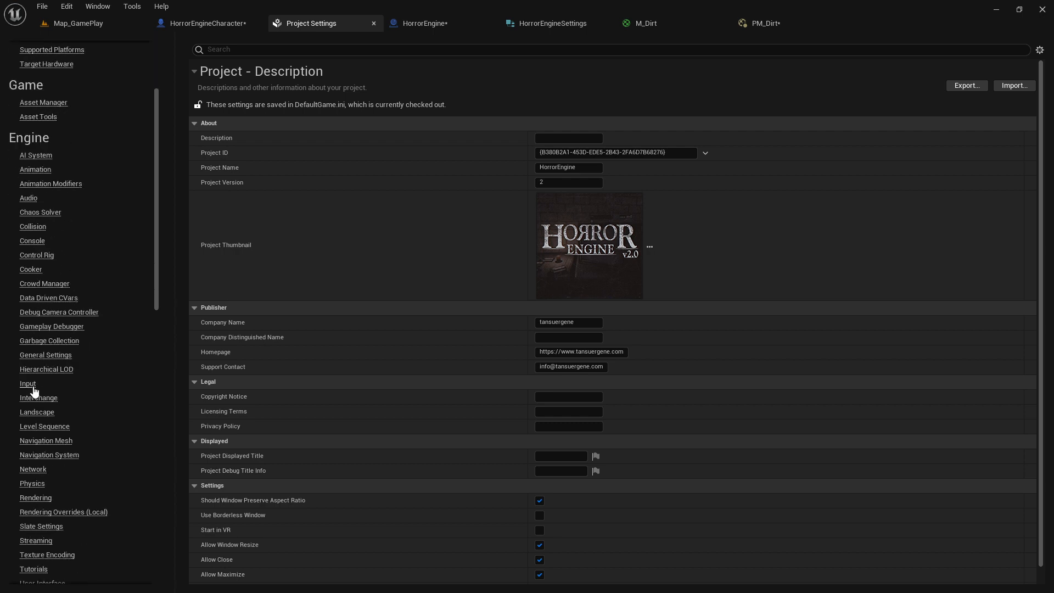
{"action": "scroll", "coordinate": [71, 463], "scroll_direction": "down", "scroll_amount": 1}
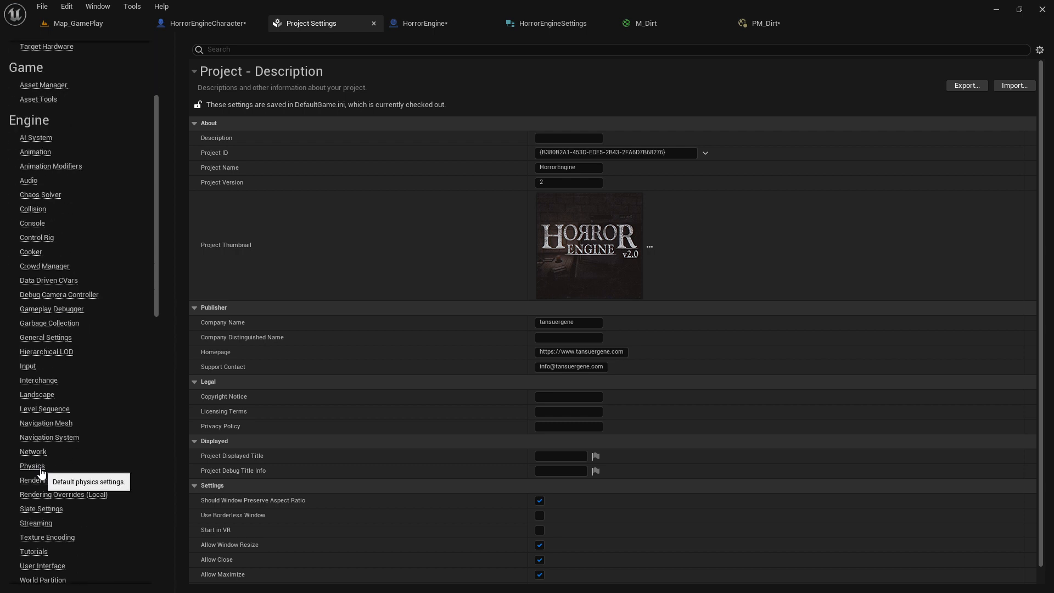
{"action": "left_click", "coordinate": [47, 465]}
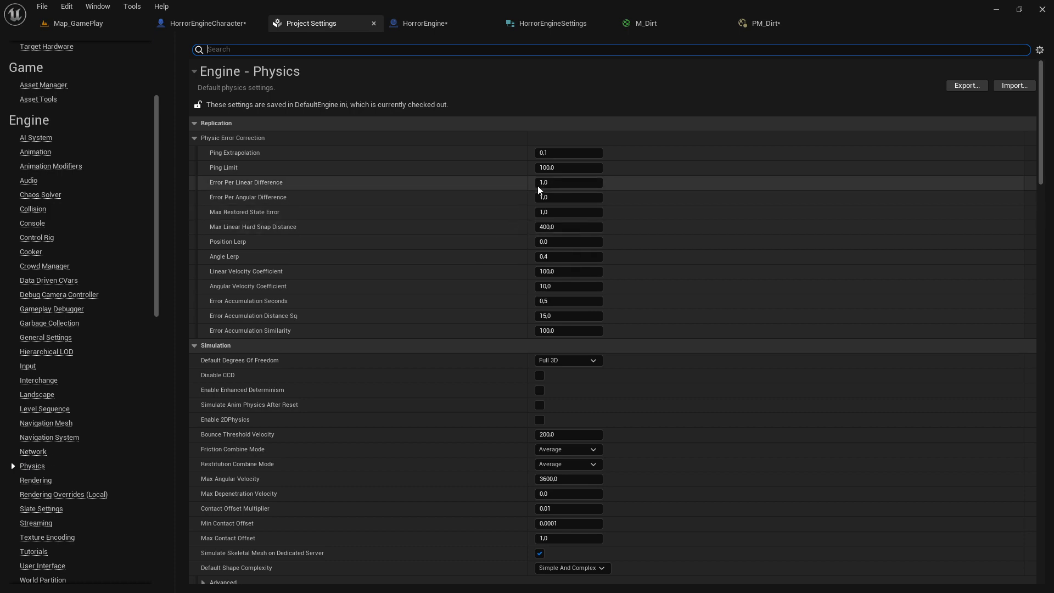
- Rename SurfaceType8 in the Physical Surface list as DirtWhichICreated and close the Project Settings
{"action": "scroll", "coordinate": [571, 264], "scroll_direction": "down", "scroll_amount": 12}
{"action": "scroll", "coordinate": [600, 439], "scroll_direction": "down", "scroll_amount": 15}
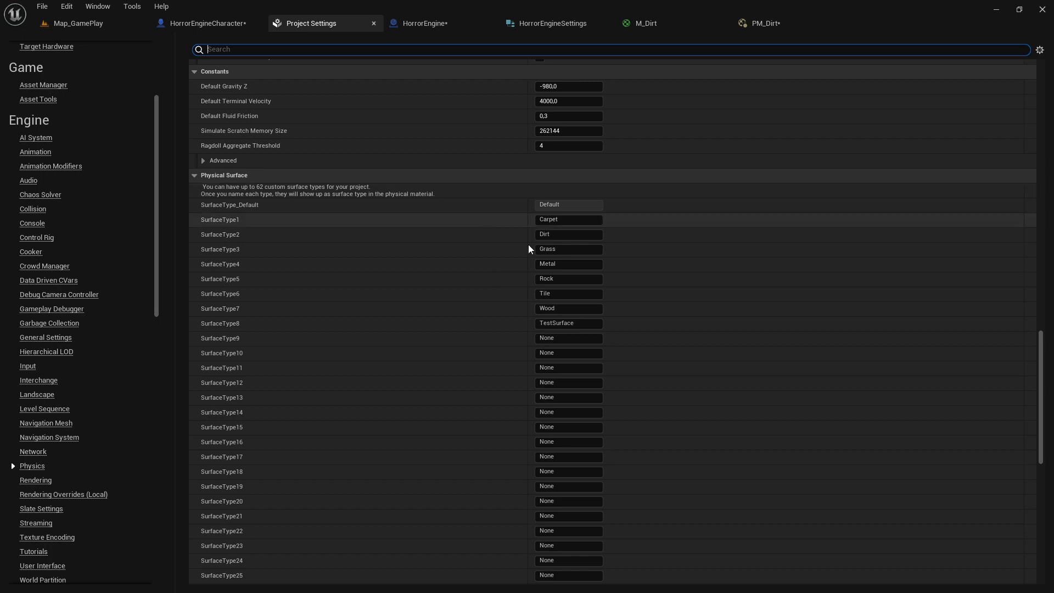
{"action": "scroll", "coordinate": [574, 264], "scroll_direction": "down", "scroll_amount": 10}
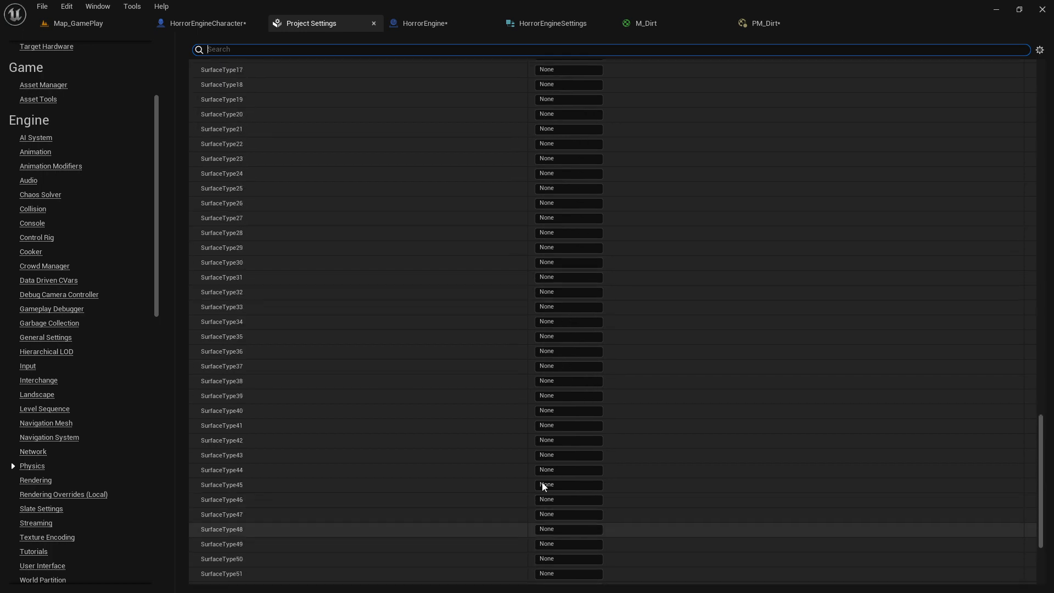
{"action": "scroll", "coordinate": [573, 361], "scroll_direction": "up", "scroll_amount": 8}
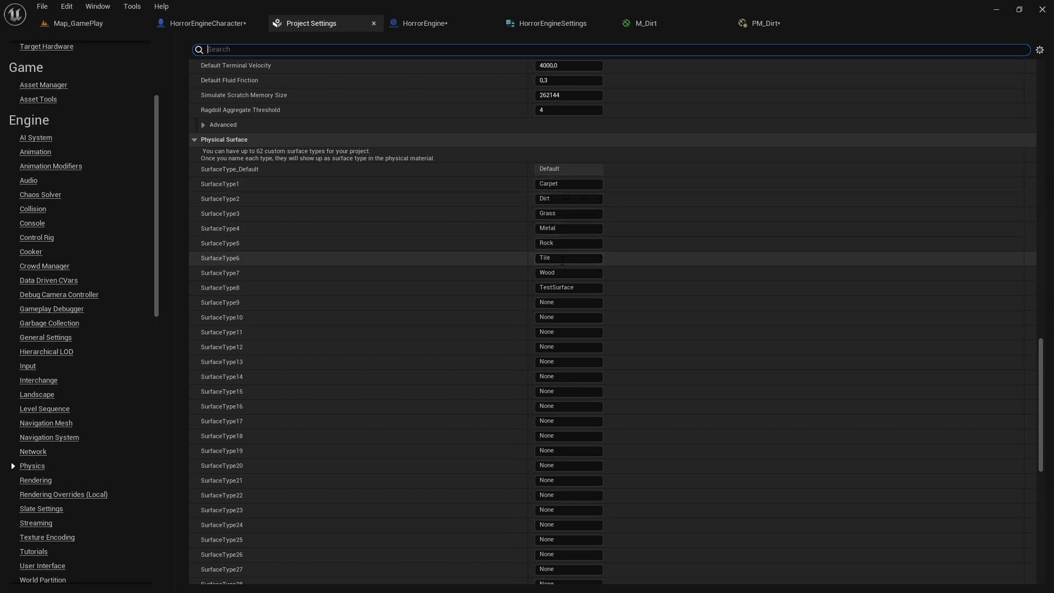
{"action": "left_click", "coordinate": [559, 287]}
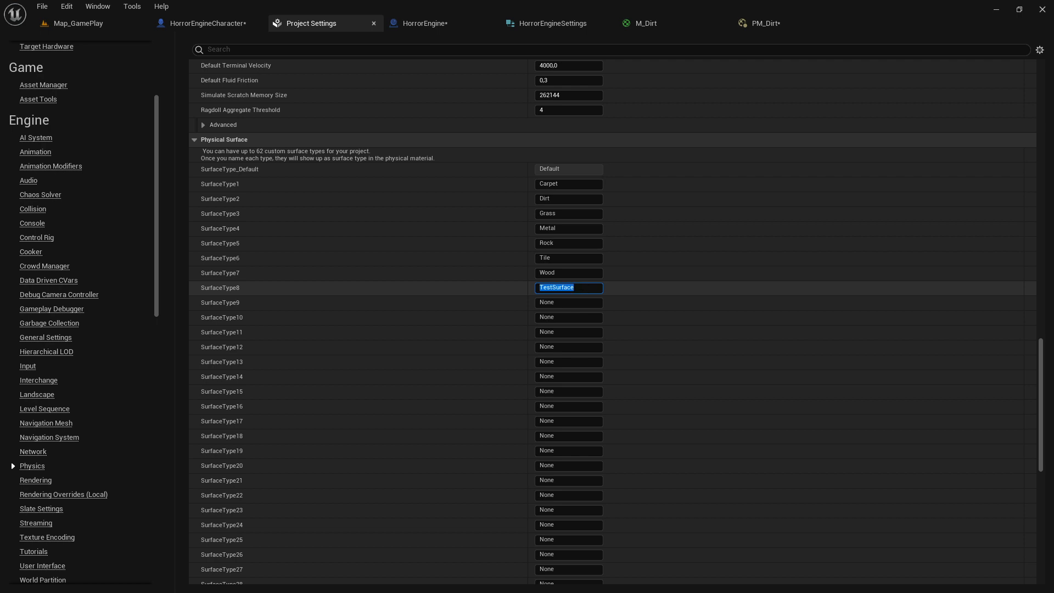
{"action": "key", "text": "BackSpace"}
{"action": "type", "text": "DirtWhichICreated"}
{"action": "key", "text": "Return"}
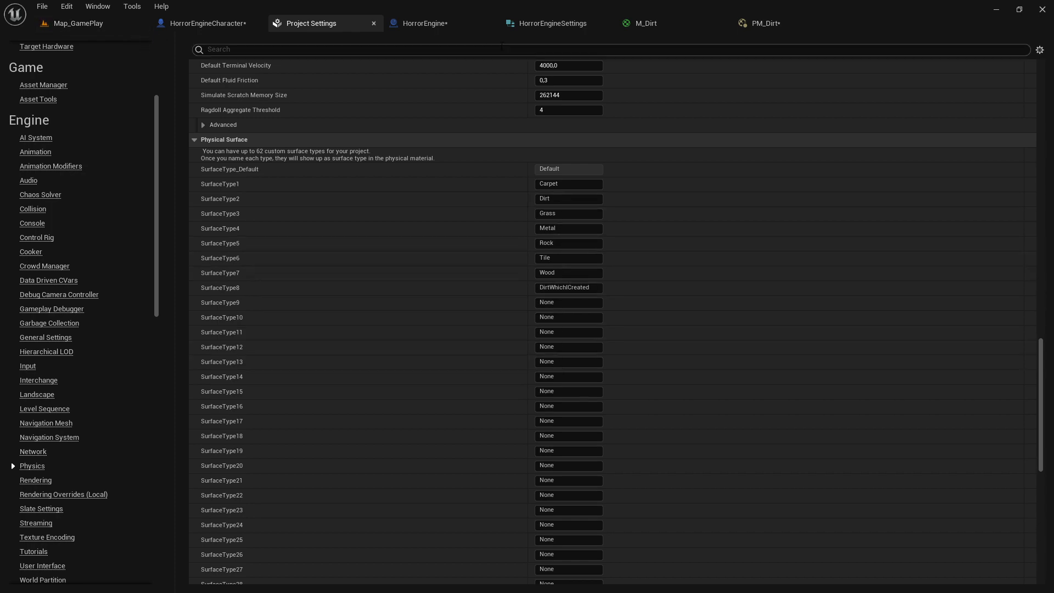
{"action": "left_click", "coordinate": [375, 24]}
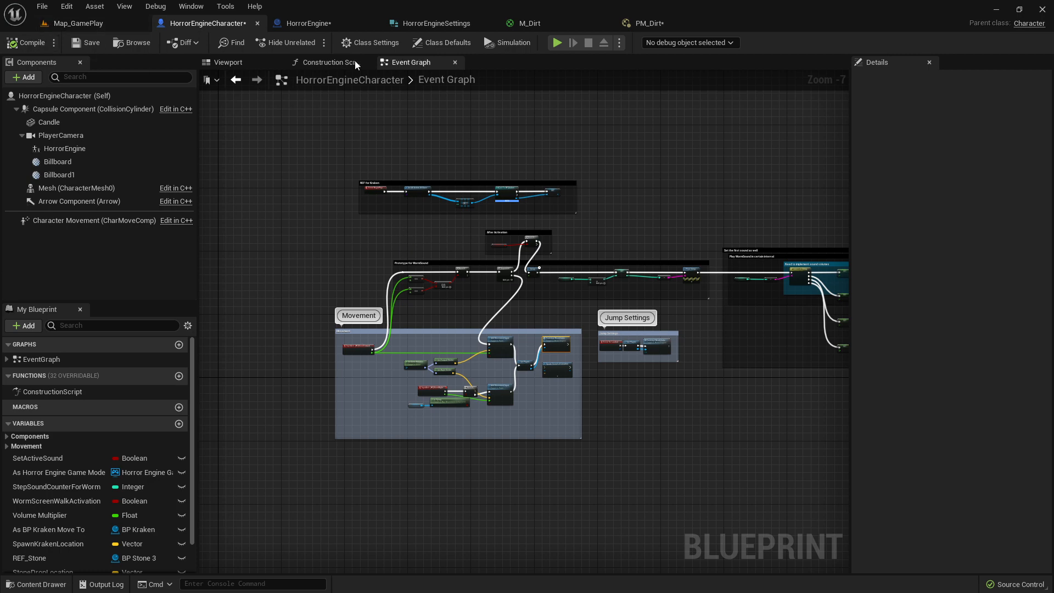
- Choose DirtWhichICreated as the Surface Type of PM_Dirt and save the physical material
{"action": "left_click", "coordinate": [648, 23]}
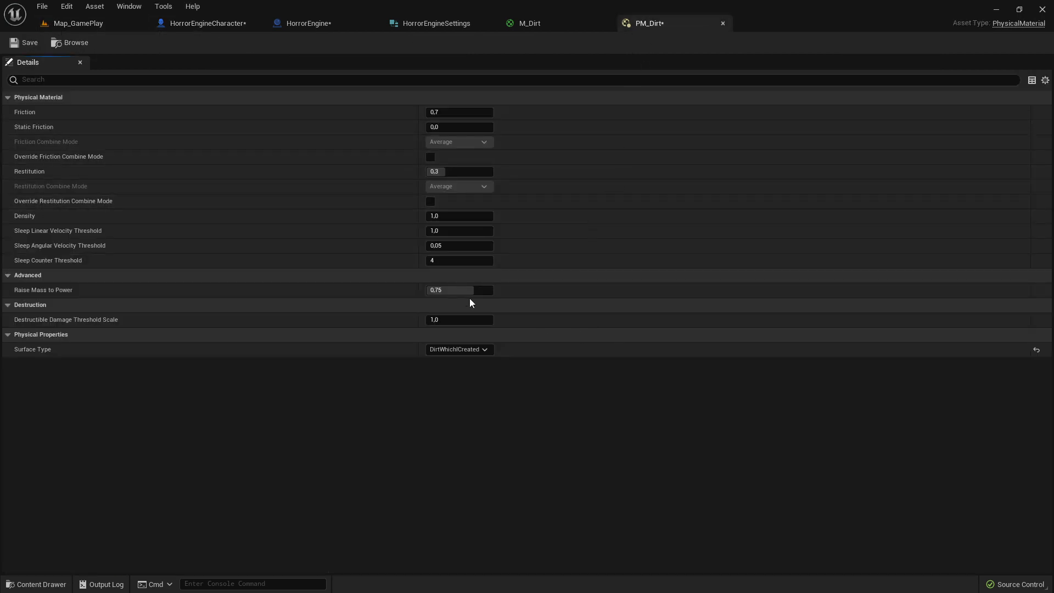
{"action": "left_click", "coordinate": [482, 350]}
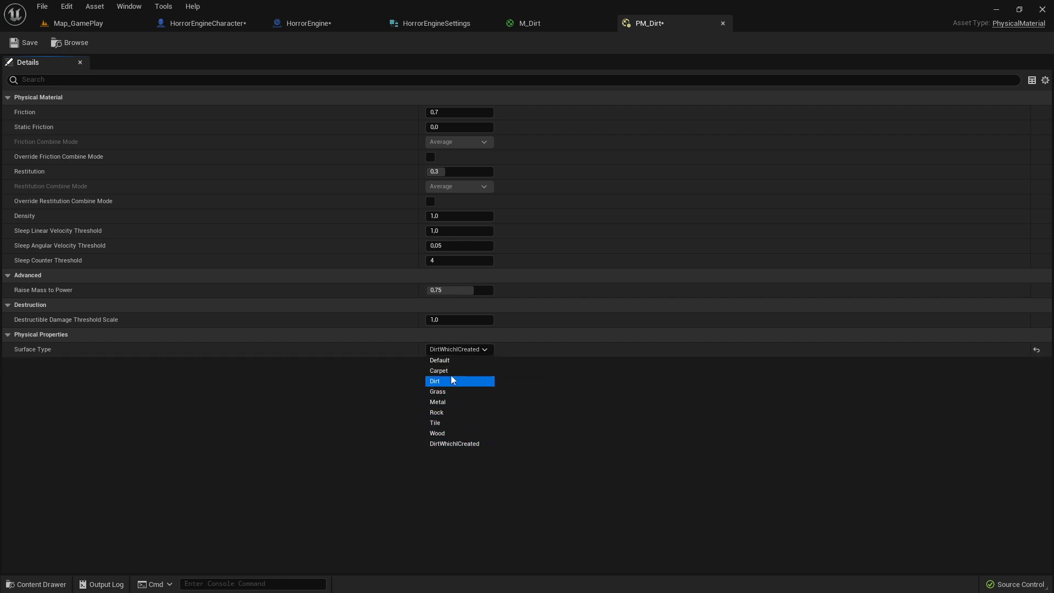
{"action": "left_click", "coordinate": [479, 444]}
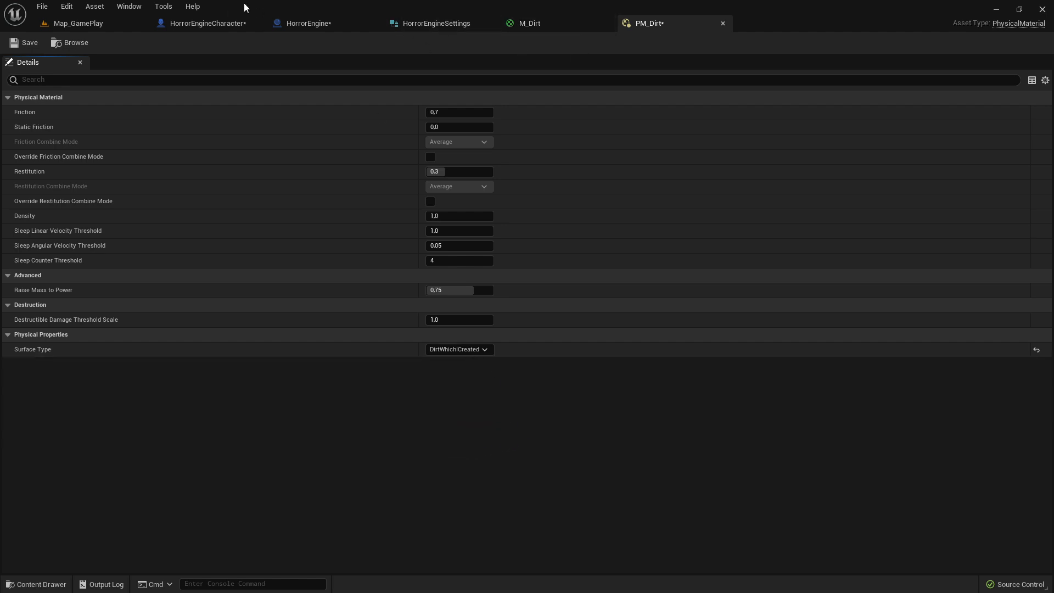
{"action": "left_click", "coordinate": [23, 43]}
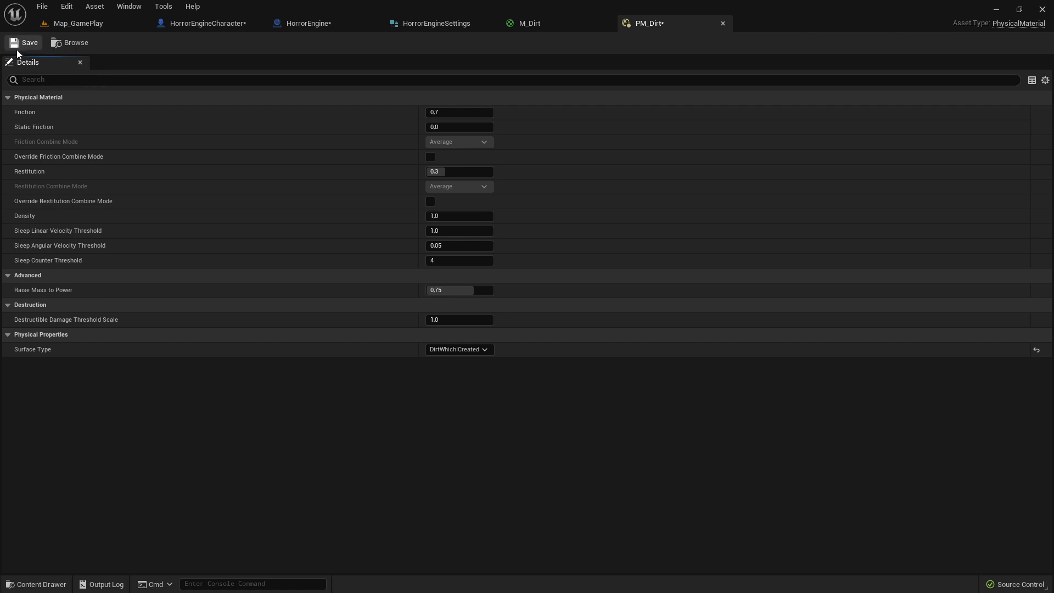
- Assign PM_Dirt as the Phys Material of the M_Dirt material and save M_Dirt
{"action": "left_click", "coordinate": [530, 23]}
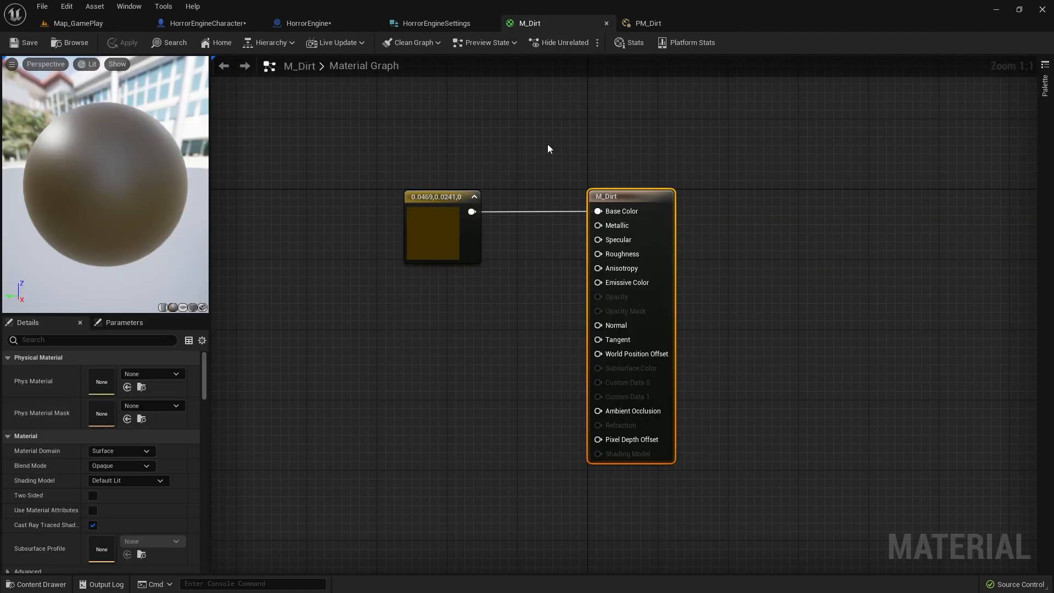
{"action": "left_click", "coordinate": [646, 184]}
{"action": "left_click", "coordinate": [628, 198]}
{"action": "left_click", "coordinate": [148, 375]}
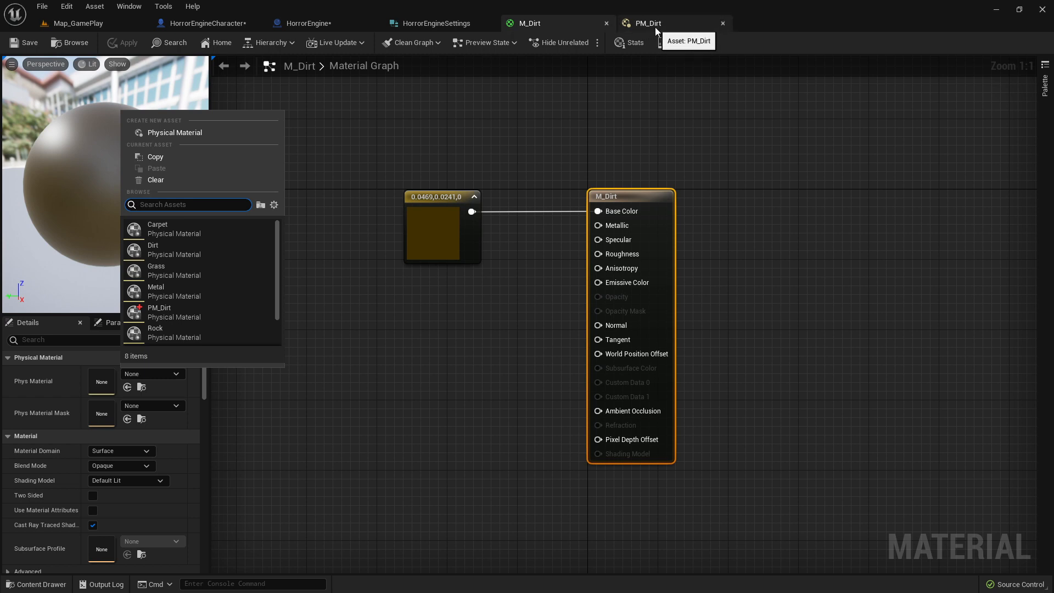
{"action": "left_click", "coordinate": [164, 312]}
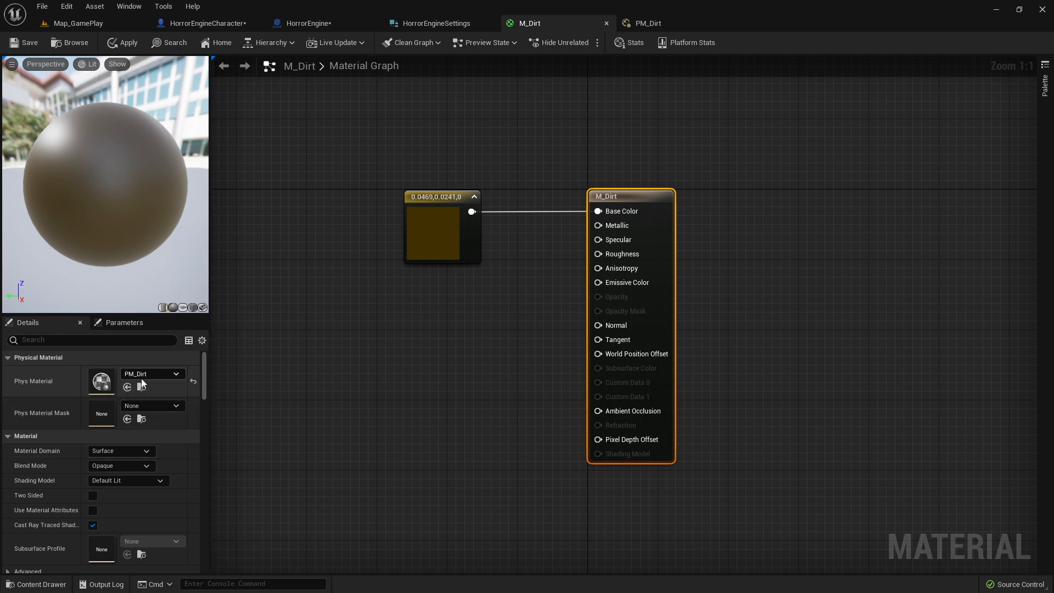
{"action": "left_click", "coordinate": [39, 44]}
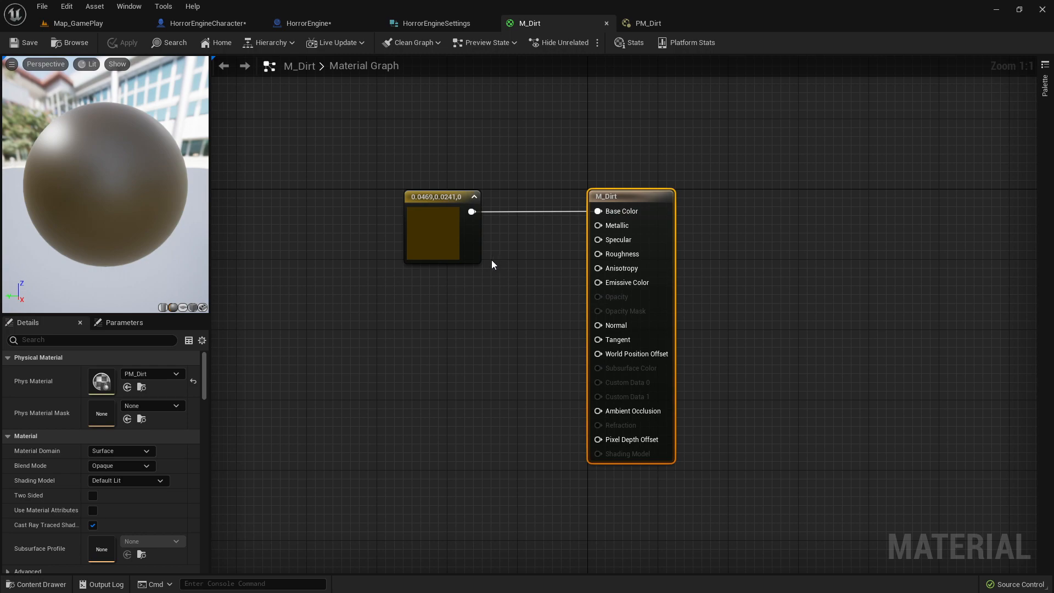
- Select the Landscape actor in Map_GamePlay on the dirt ground near the barn and fence
{"action": "left_click", "coordinate": [101, 25]}
{"action": "right_click_drag", "start_coordinate": [417, 280], "coordinate": [321, 291]}
{"action": "key", "text": "s"}
{"action": "key", "text": "w"}
{"action": "key", "text": "s"}
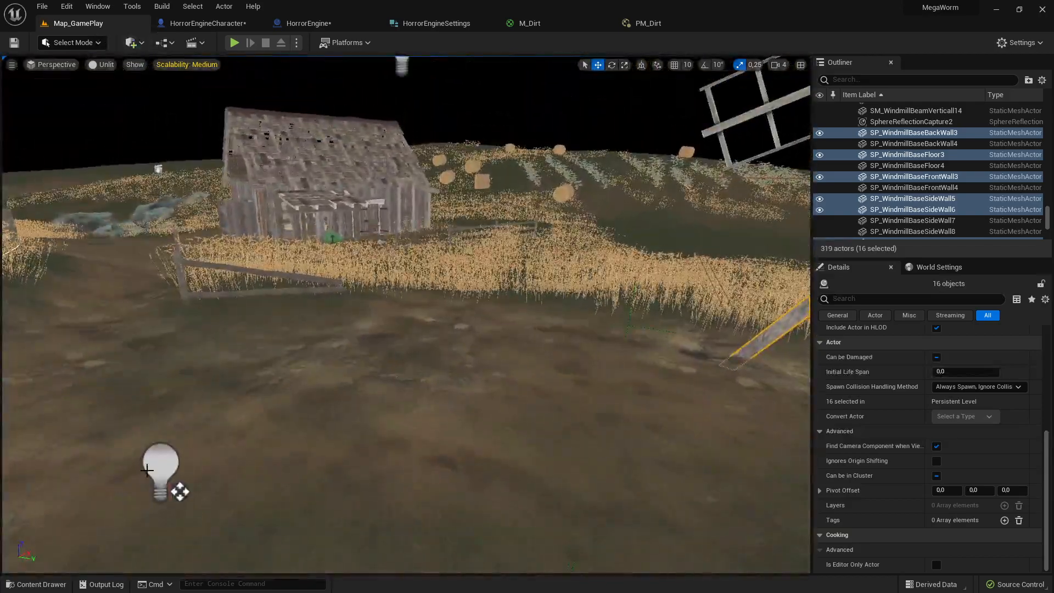
{"action": "key", "text": "w"}
{"action": "mouse_move", "coordinate": [423, 410]}
{"action": "right_mouse_down"}
{"action": "mouse_move", "coordinate": [352, 406]}
{"action": "mouse_move", "coordinate": [428, 411]}
{"action": "right_mouse_up"}
{"action": "left_click", "coordinate": [494, 436]}
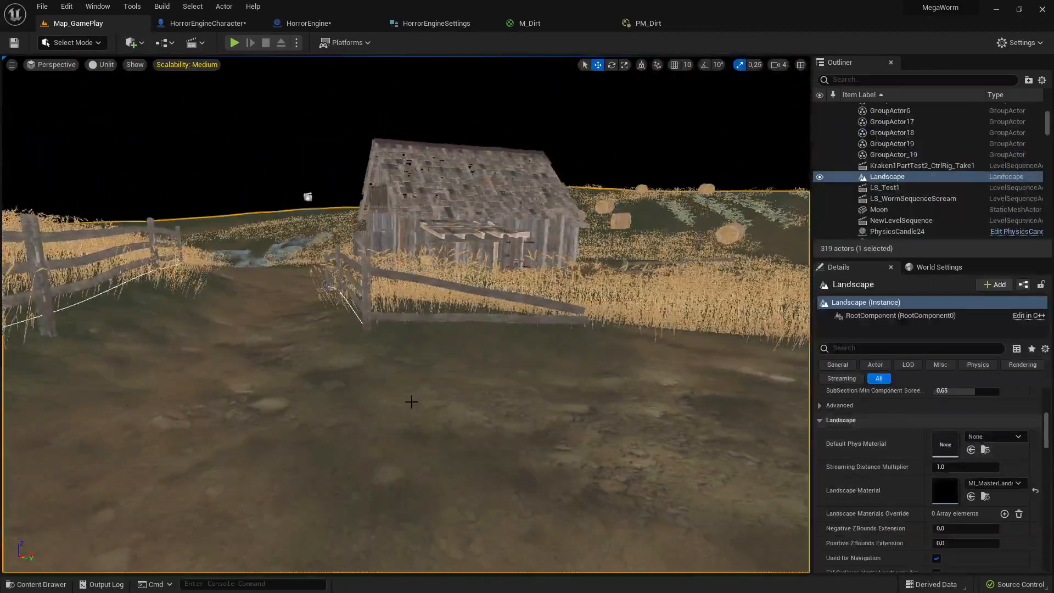
{"action": "key", "text": "w"}
{"action": "mouse_move", "coordinate": [357, 419]}
{"action": "right_mouse_down"}
{"action": "mouse_move", "coordinate": [264, 418]}
{"action": "mouse_move", "coordinate": [346, 411]}
{"action": "right_mouse_up"}
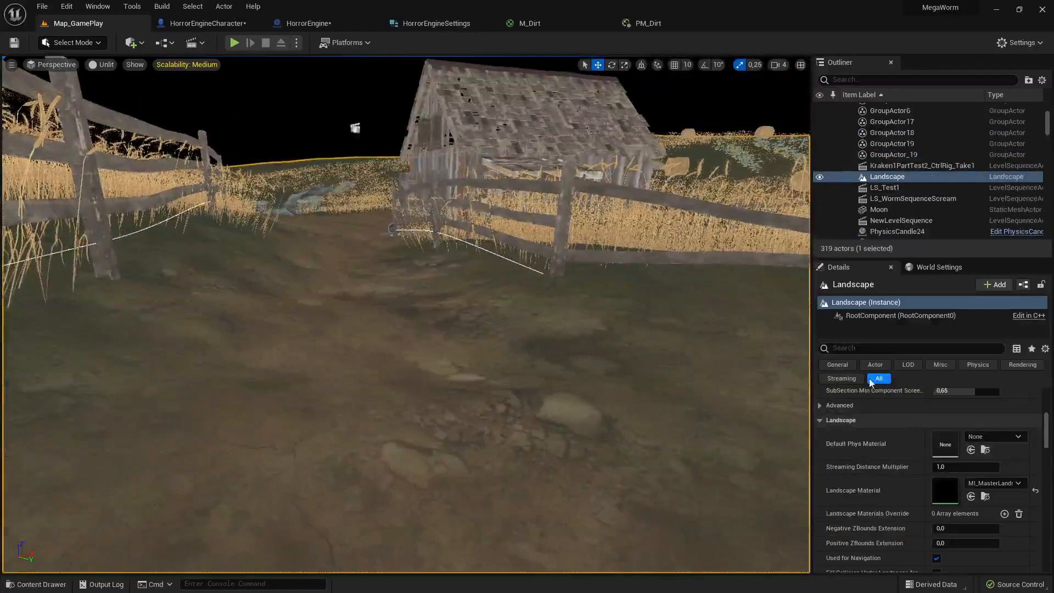
- Filter the Landscape actor's properties by "mat" and open the material instance assigned as its Landscape Material
{"action": "scroll", "coordinate": [971, 472], "scroll_direction": "down", "scroll_amount": 5}
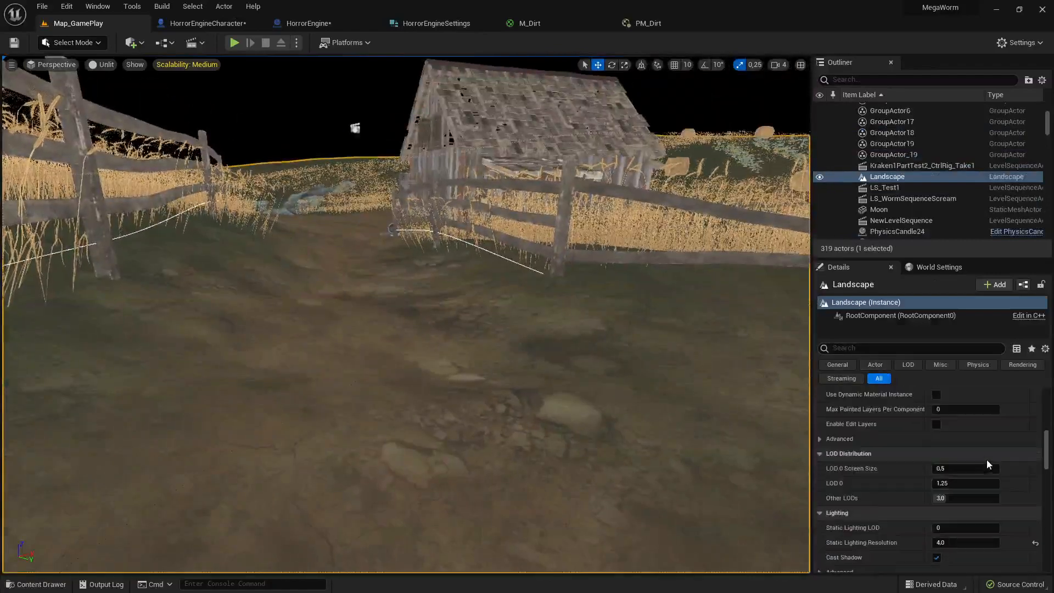
{"action": "scroll", "coordinate": [990, 451], "scroll_direction": "down", "scroll_amount": 15}
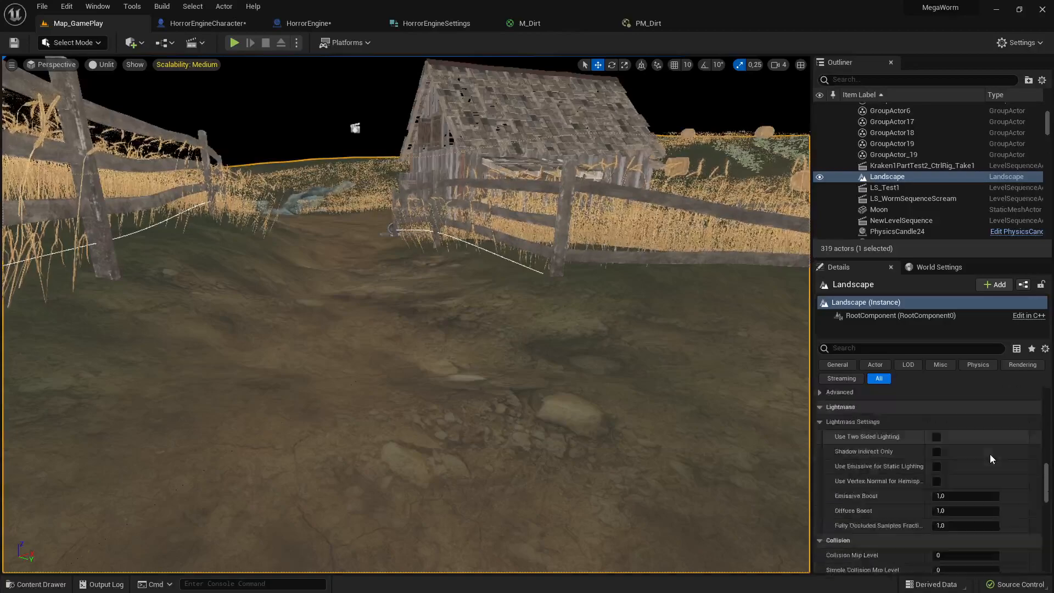
{"action": "scroll", "coordinate": [993, 452], "scroll_direction": "down", "scroll_amount": 4}
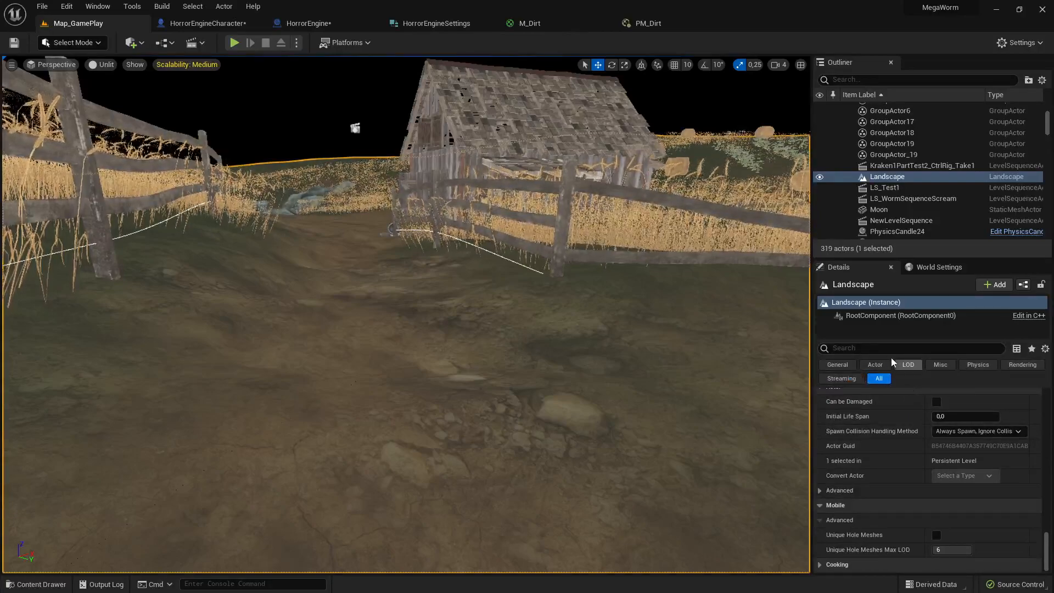
{"action": "left_click", "coordinate": [873, 348]}
{"action": "type", "text": "mat"}
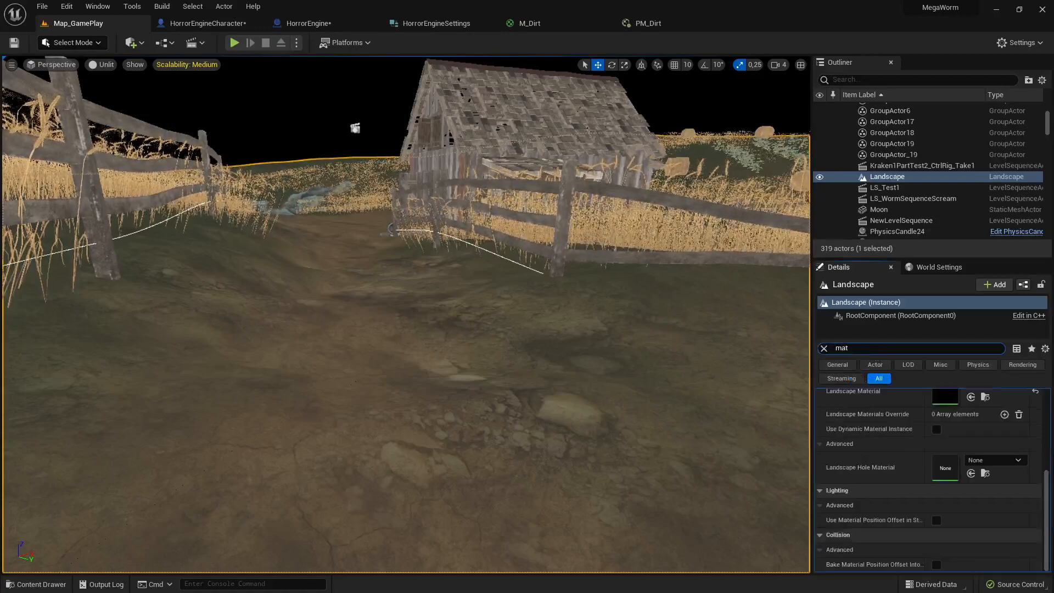
{"action": "scroll", "coordinate": [936, 558], "scroll_direction": "up", "scroll_amount": 3}
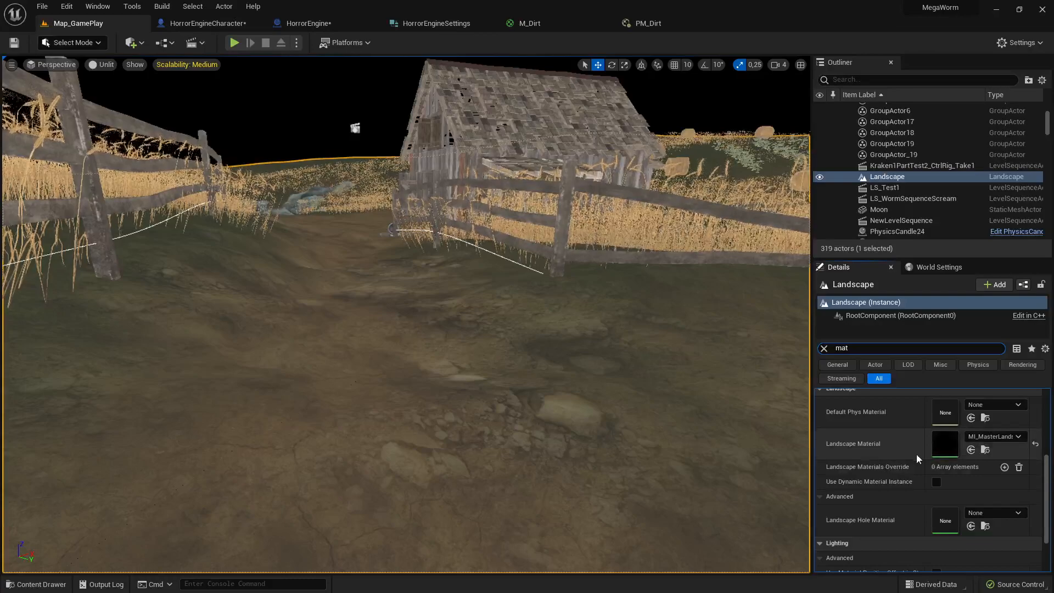
{"action": "left_click", "coordinate": [985, 448]}
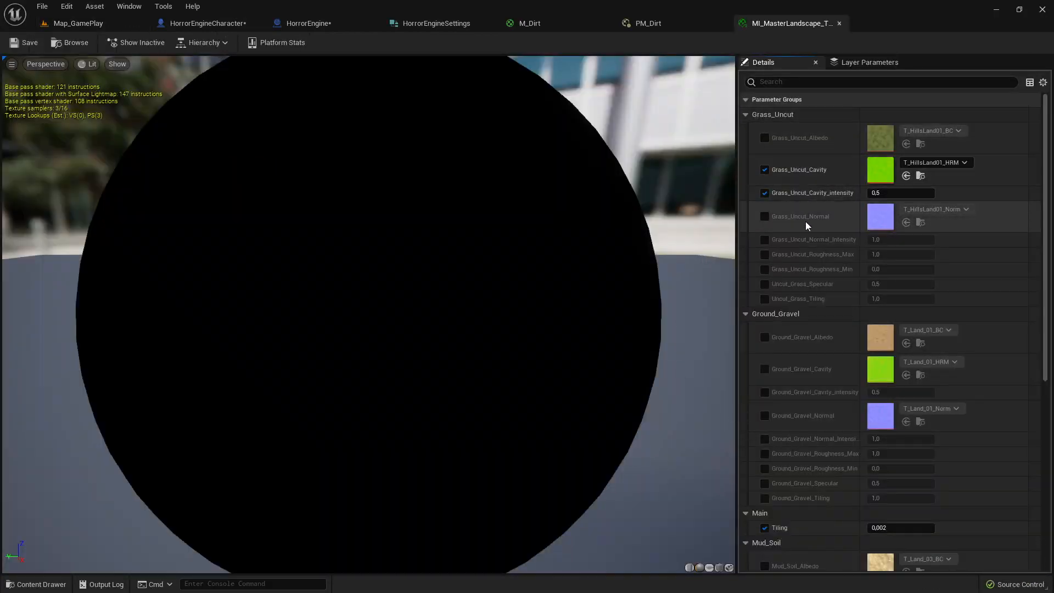
- Find the Phys Material property of the landscape material instance, view the assignable physical materials, and close the instance without changing it
{"action": "scroll", "coordinate": [808, 239], "scroll_direction": "down", "scroll_amount": 3}
{"action": "scroll", "coordinate": [812, 262], "scroll_direction": "up", "scroll_amount": 3}
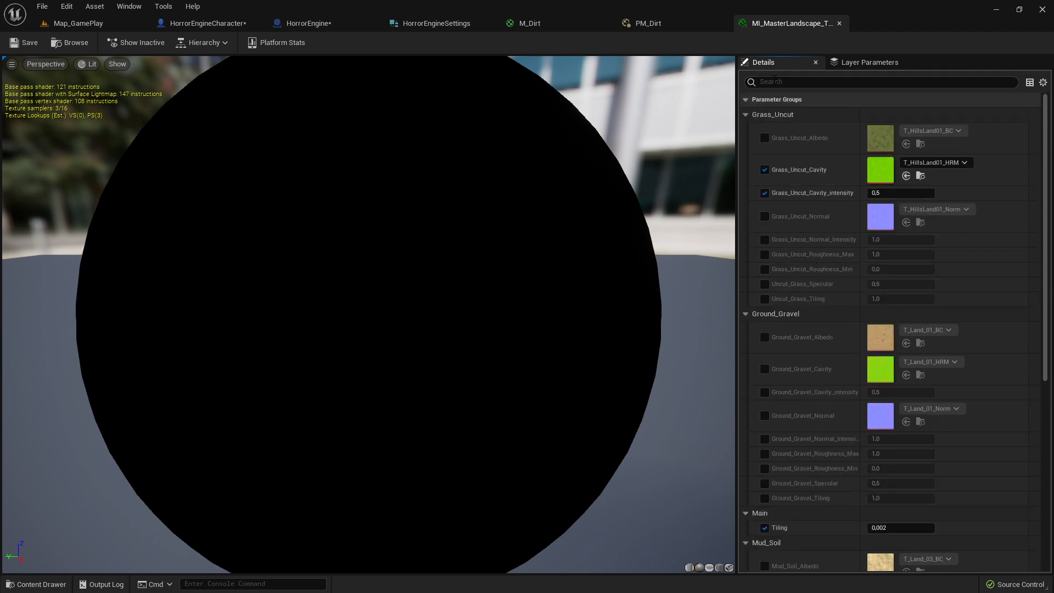
{"action": "type", "text": "phy"}
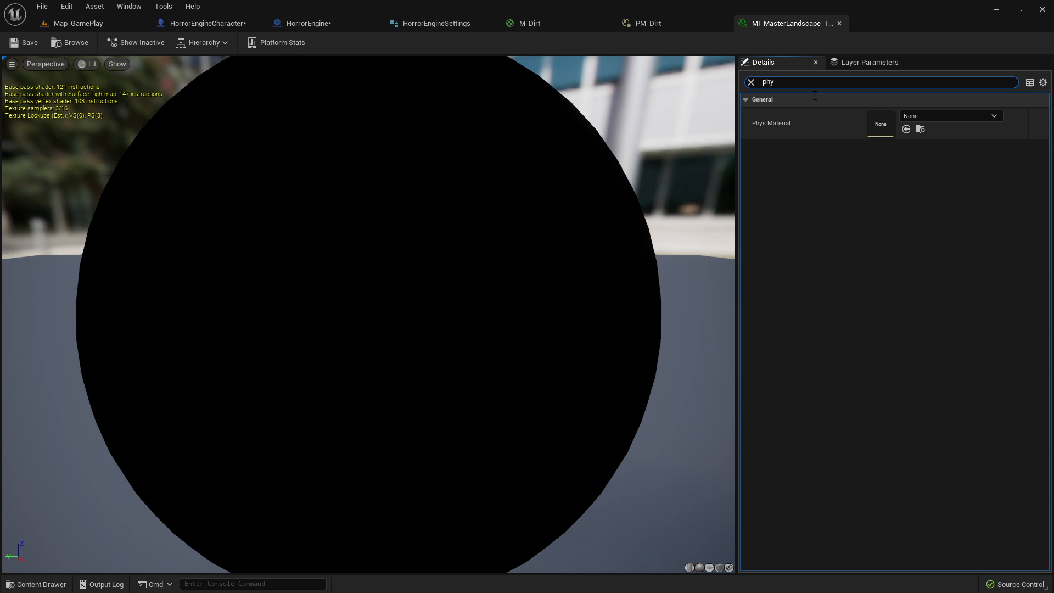
{"action": "left_click", "coordinate": [938, 117]}
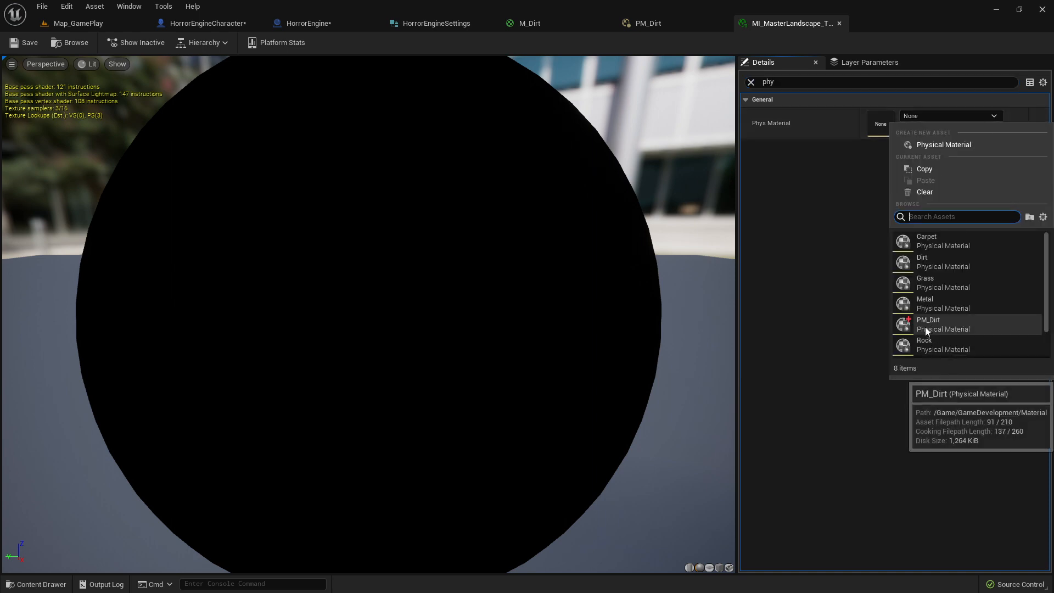
{"action": "left_click", "coordinate": [778, 58]}
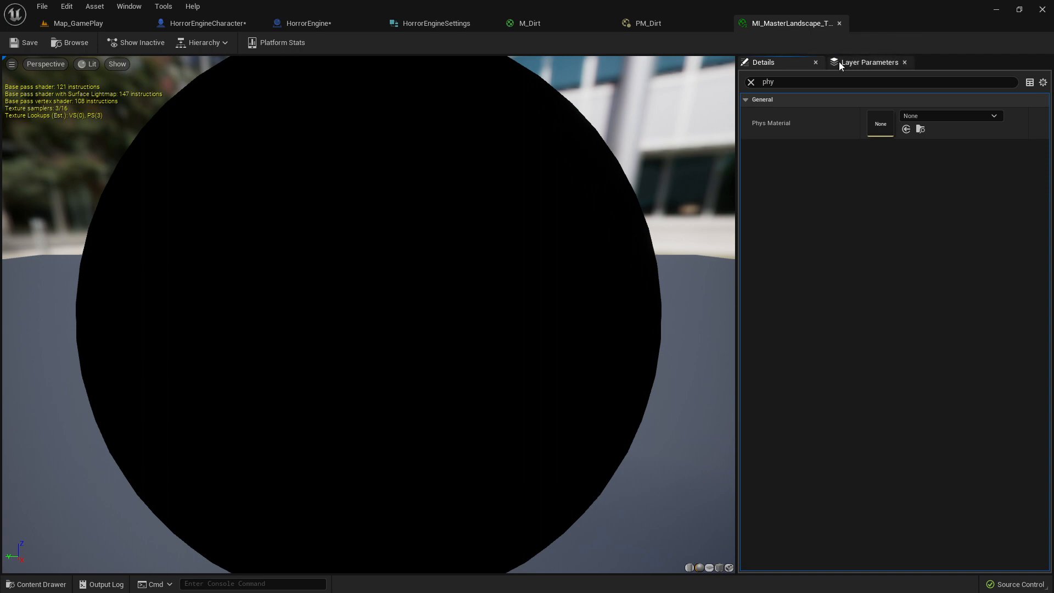
{"action": "left_click", "coordinate": [839, 23]}
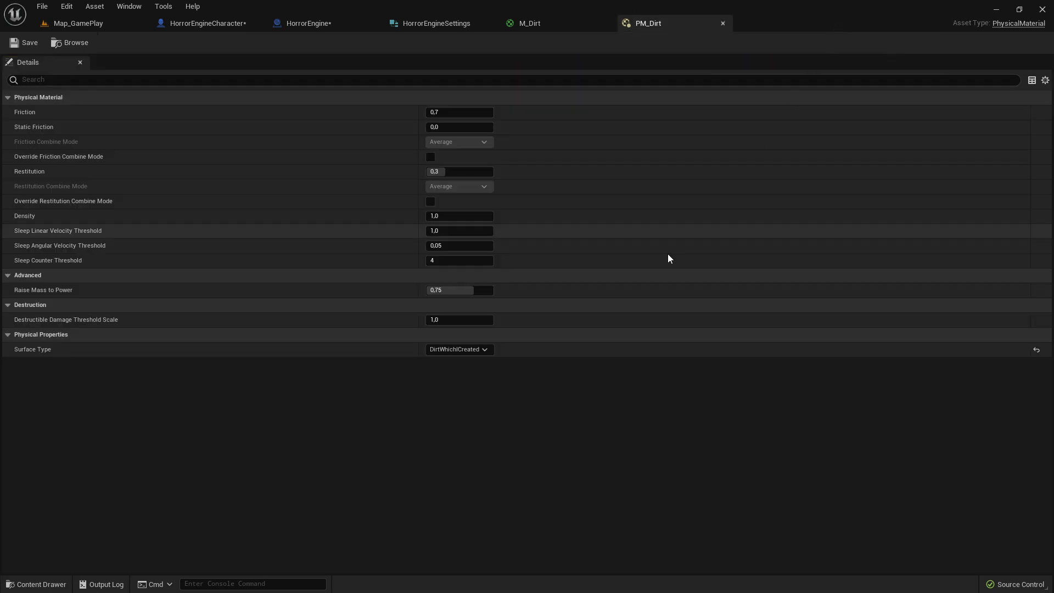
- Review the M_Dirt and PM_Dirt assets and look over the dirt ground by the fence in Map_GamePlay
{"action": "left_click", "coordinate": [604, 23]}
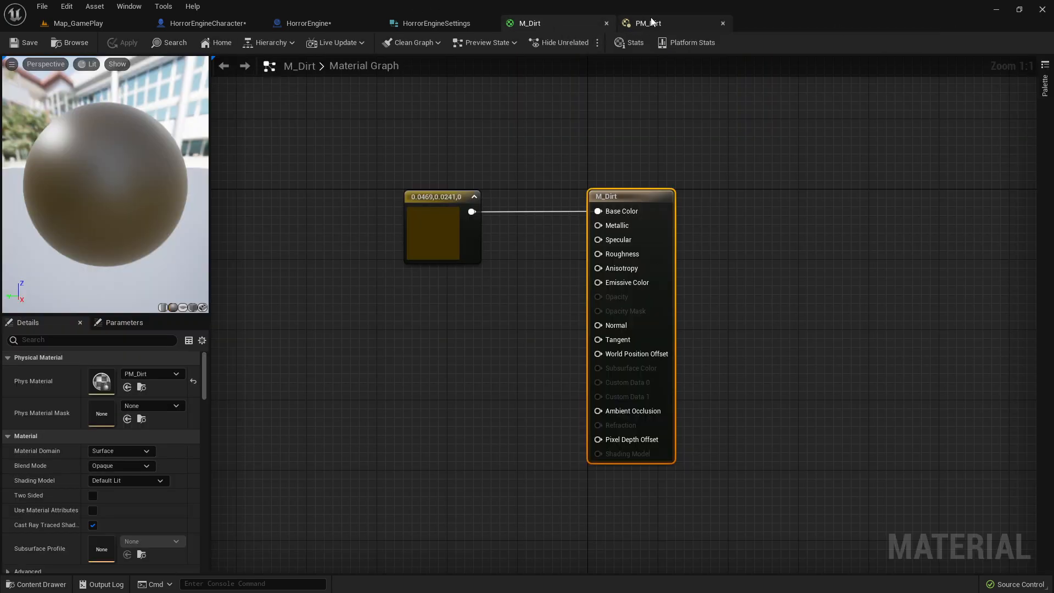
{"action": "left_click", "coordinate": [649, 25]}
{"action": "left_click", "coordinate": [572, 21]}
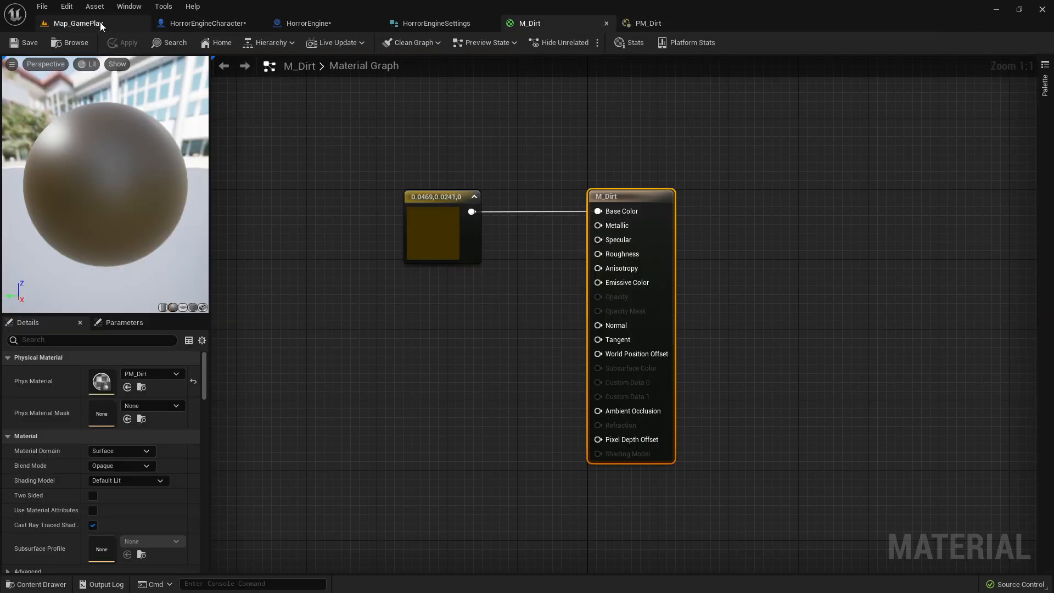
{"action": "left_click", "coordinate": [78, 23]}
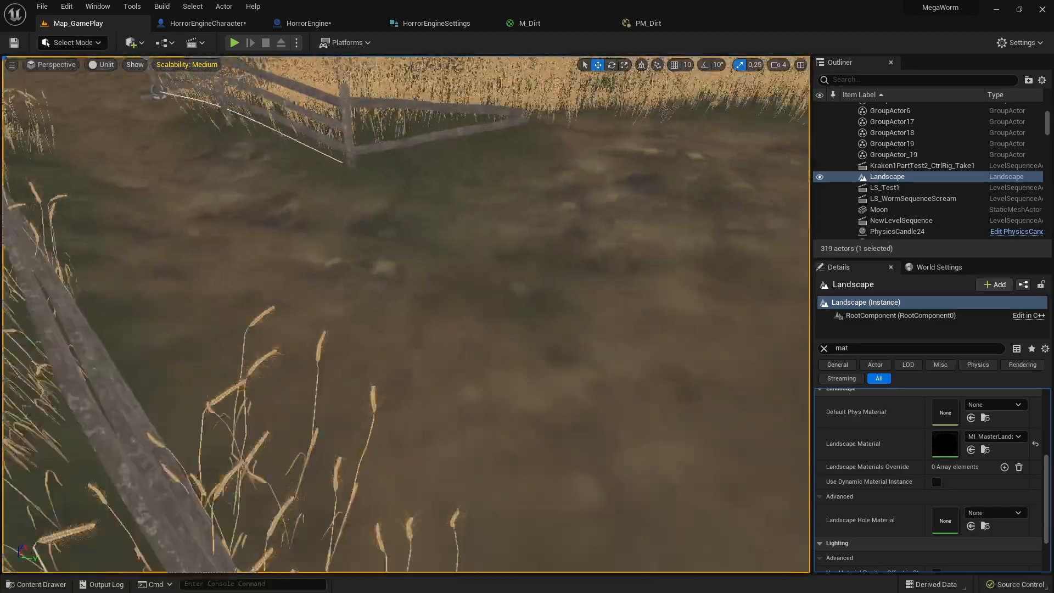
{"action": "right_click_drag", "start_coordinate": [406, 314], "coordinate": [263, 215]}
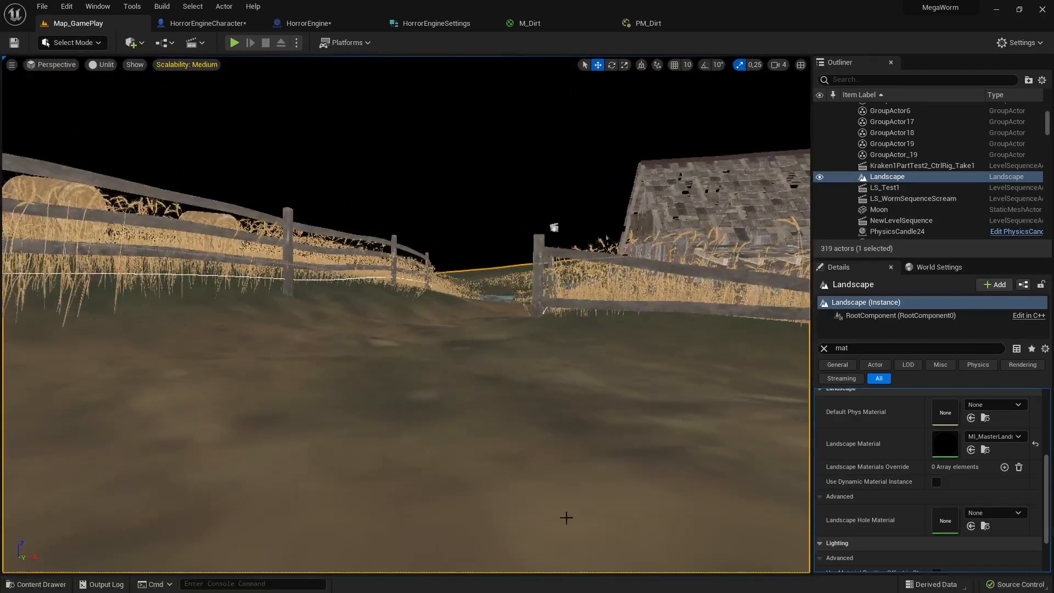
{"action": "right_click_drag", "start_coordinate": [517, 446], "coordinate": [569, 434]}
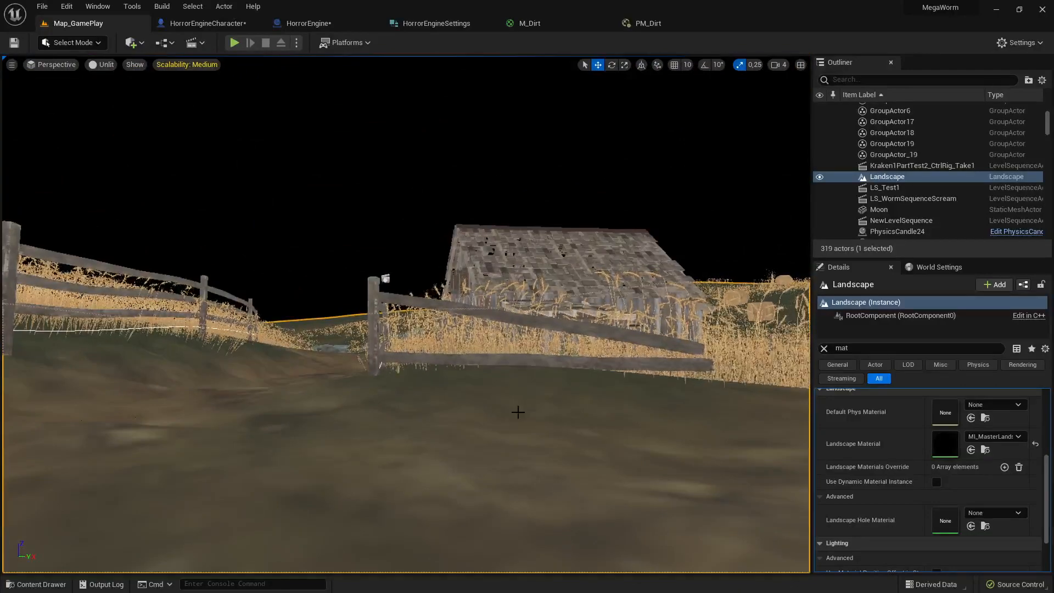
- Locate the Footstep/ Headshake call in the Movement group of HorrorEngineCharacter's Event Graph and open its function
{"action": "left_click", "coordinate": [202, 24]}
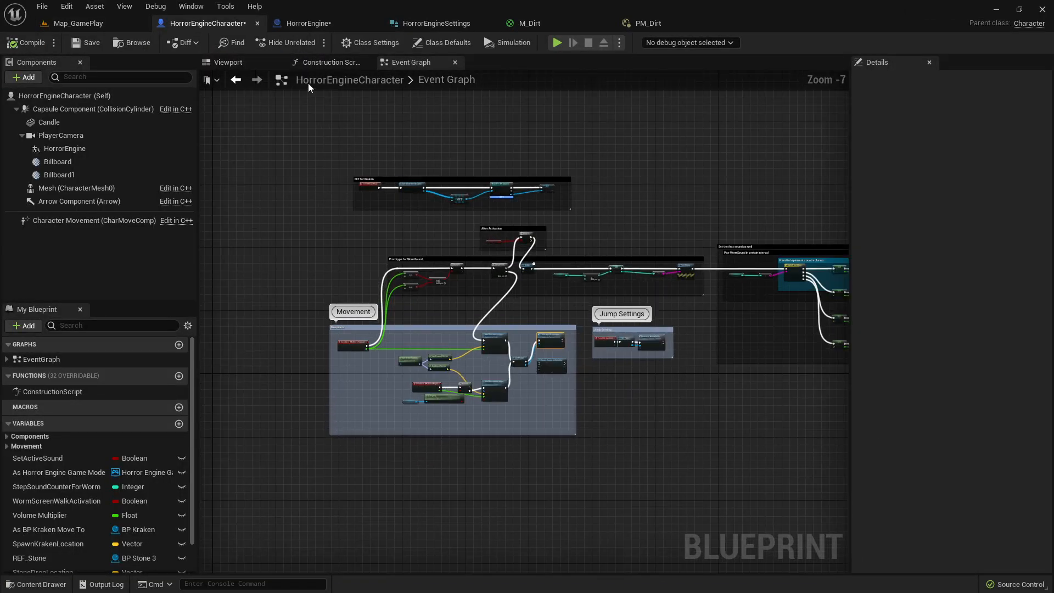
{"action": "scroll", "coordinate": [433, 294], "scroll_direction": "up", "scroll_amount": 5}
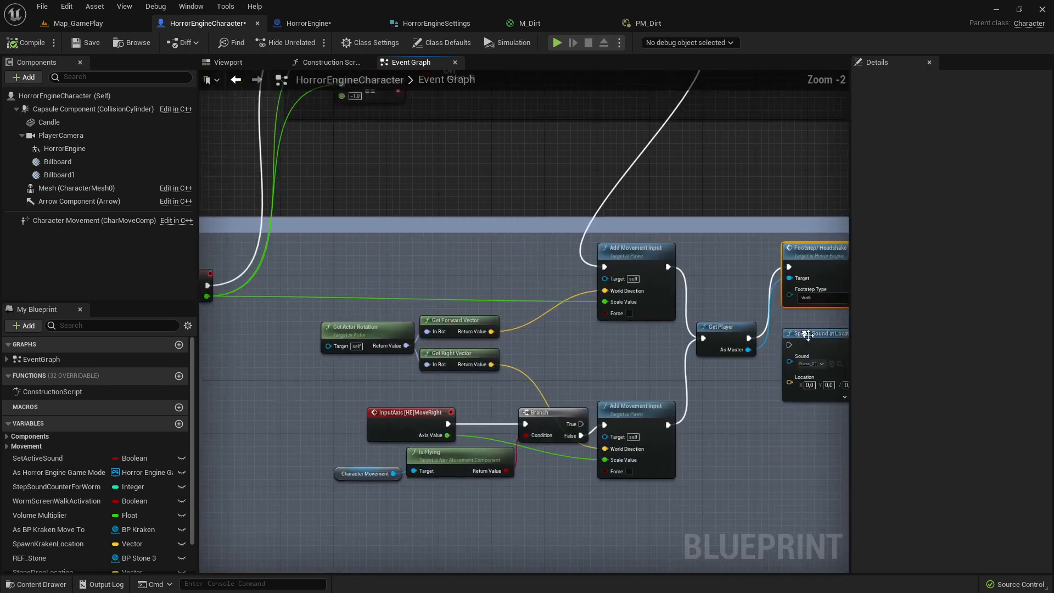
{"action": "scroll", "coordinate": [433, 295], "scroll_direction": "up", "scroll_amount": 2}
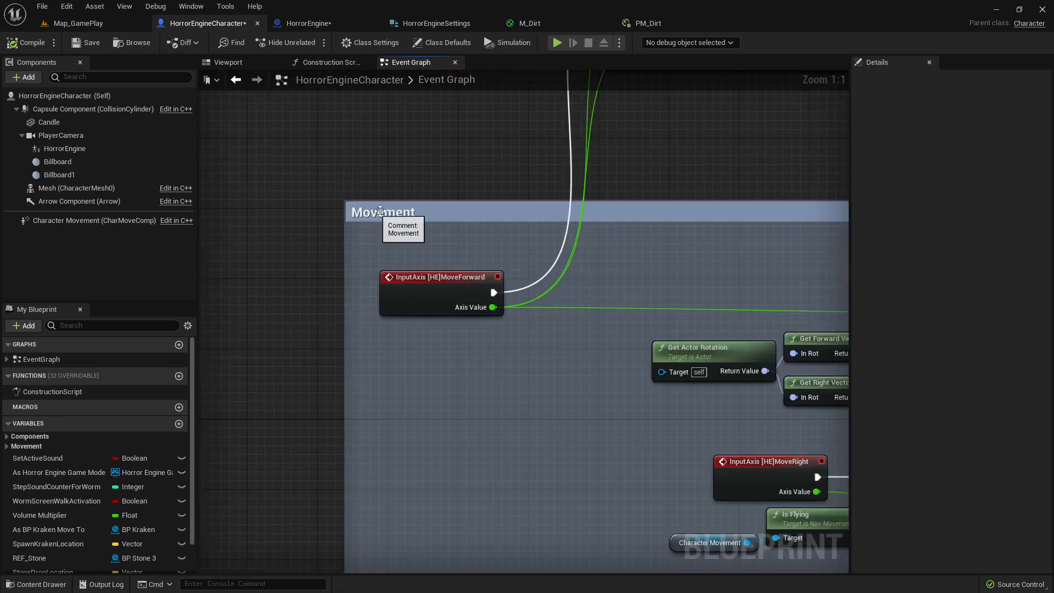
{"action": "left_click", "coordinate": [472, 207]}
{"action": "right_click_drag", "start_coordinate": [575, 283], "coordinate": [130, 286]}
{"action": "right_click_drag", "start_coordinate": [367, 302], "coordinate": [96, 335]}
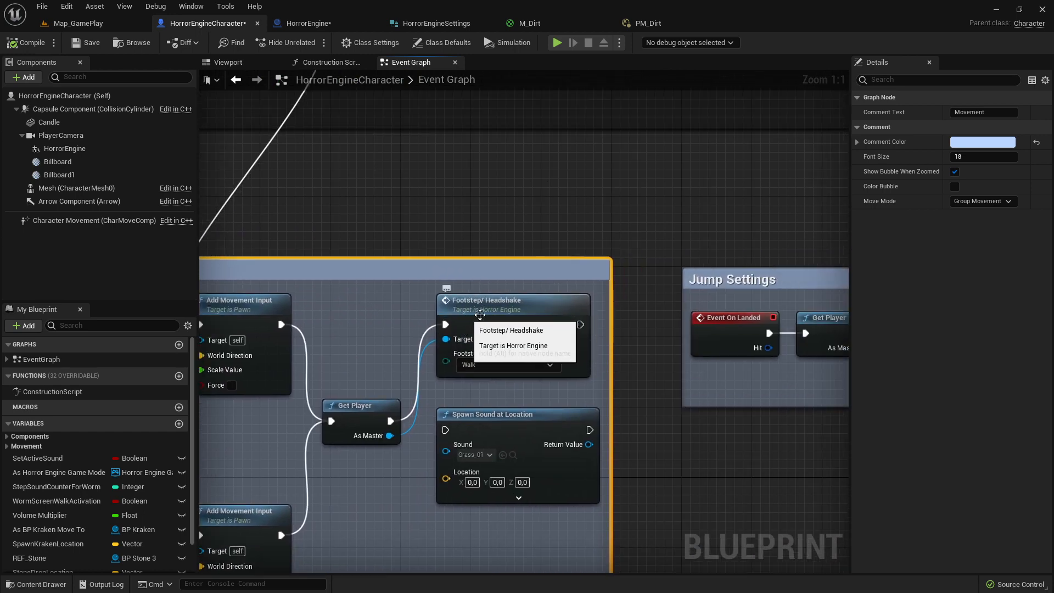
{"action": "double_click", "coordinate": [518, 310]}
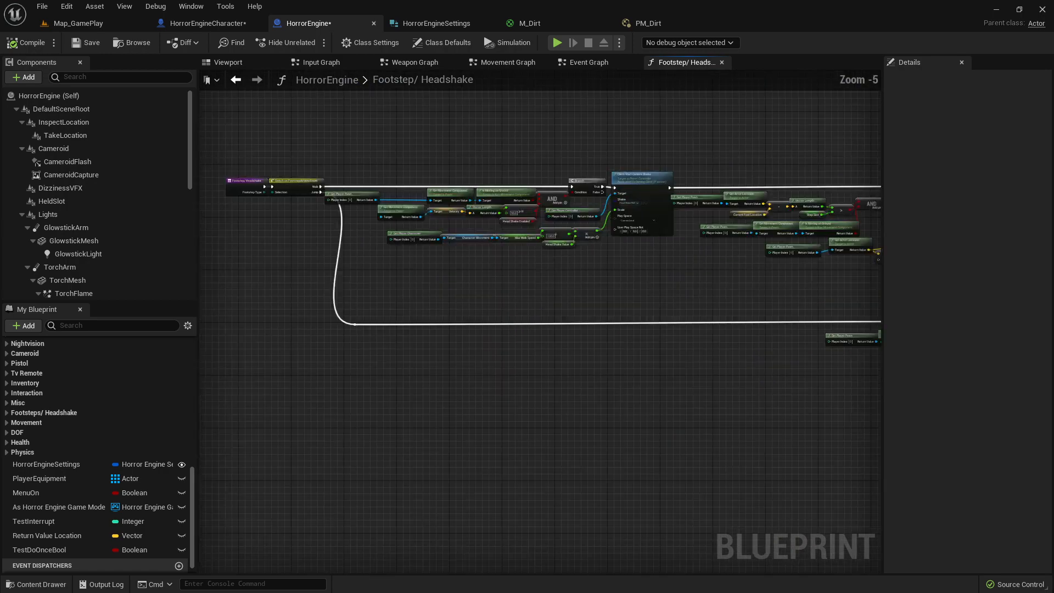
- Examine the start of the Footstep/ Headshake function, from its entry node through the walk branch to Client Start Camera Shake
{"action": "mouse_move", "coordinate": [576, 255]}
{"action": "right_mouse_down"}
{"action": "mouse_move", "coordinate": [687, 294]}
{"action": "mouse_move", "coordinate": [504, 282]}
{"action": "right_mouse_up"}
{"action": "right_click_drag", "start_coordinate": [708, 264], "coordinate": [360, 276]}
{"action": "mouse_move", "coordinate": [502, 266]}
{"action": "right_mouse_down"}
{"action": "mouse_move", "coordinate": [316, 285]}
{"action": "mouse_move", "coordinate": [681, 286]}
{"action": "mouse_move", "coordinate": [604, 276]}
{"action": "mouse_move", "coordinate": [764, 299]}
{"action": "right_mouse_up"}
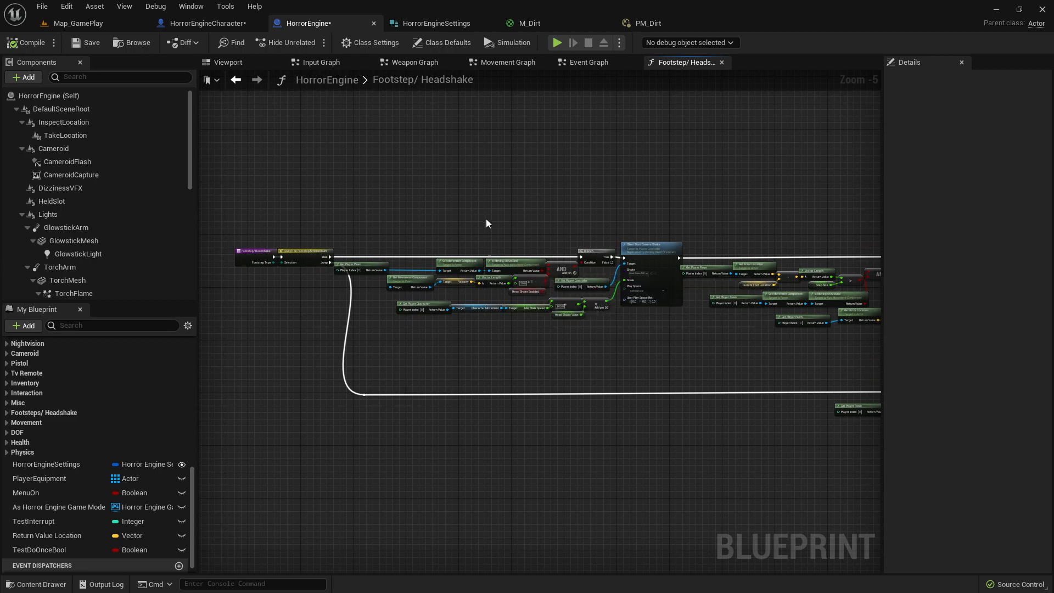
{"action": "scroll", "coordinate": [512, 261], "scroll_direction": "up", "scroll_amount": 2}
{"action": "right_click_drag", "start_coordinate": [456, 277], "coordinate": [516, 227]}
{"action": "right_click_drag", "start_coordinate": [740, 236], "coordinate": [530, 253]}
{"action": "left_click", "coordinate": [636, 303]}
{"action": "right_click_drag", "start_coordinate": [636, 302], "coordinate": [547, 278]}
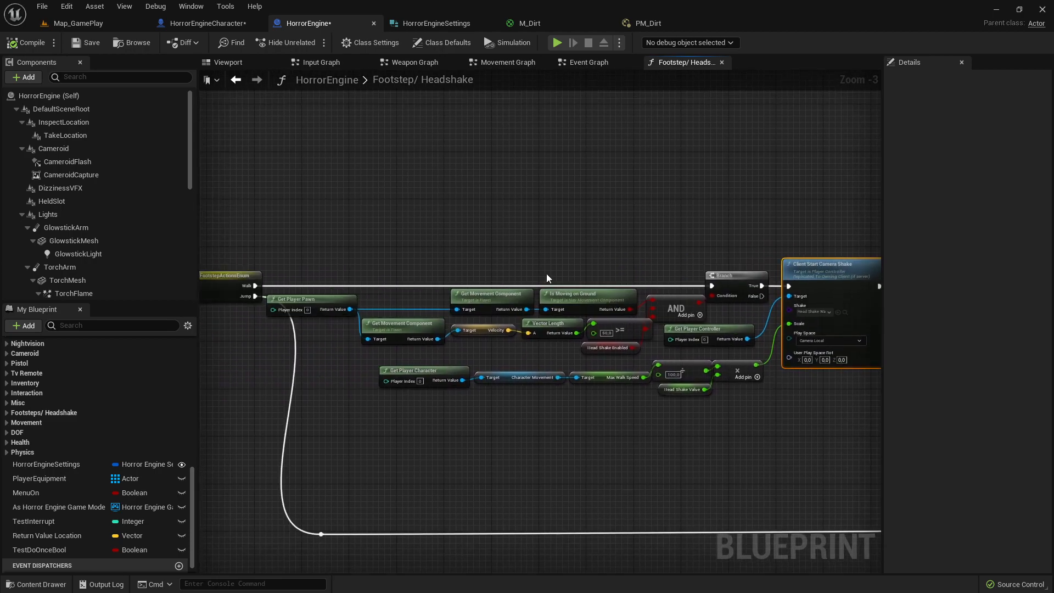
- Disconnect the Scale input of Client Start Camera Shake and reconnect it to the multiply node's output
{"action": "left_click_drag", "start_coordinate": [361, 240], "coordinate": [738, 415]}
{"action": "scroll", "coordinate": [593, 393], "scroll_direction": "up", "scroll_amount": 3}
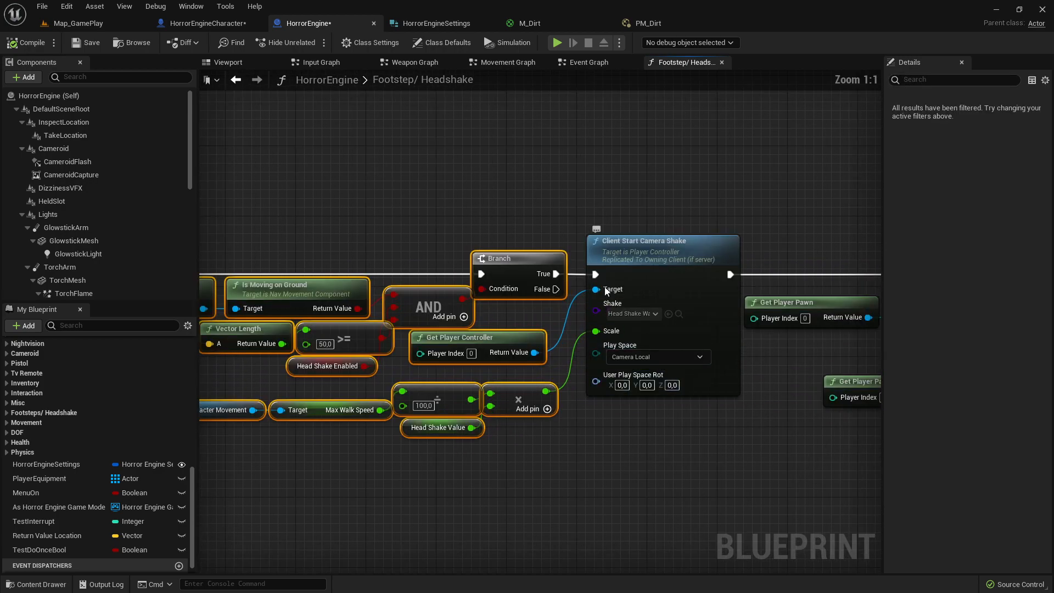
{"action": "left_click", "coordinate": [597, 334], "text": "alt"}
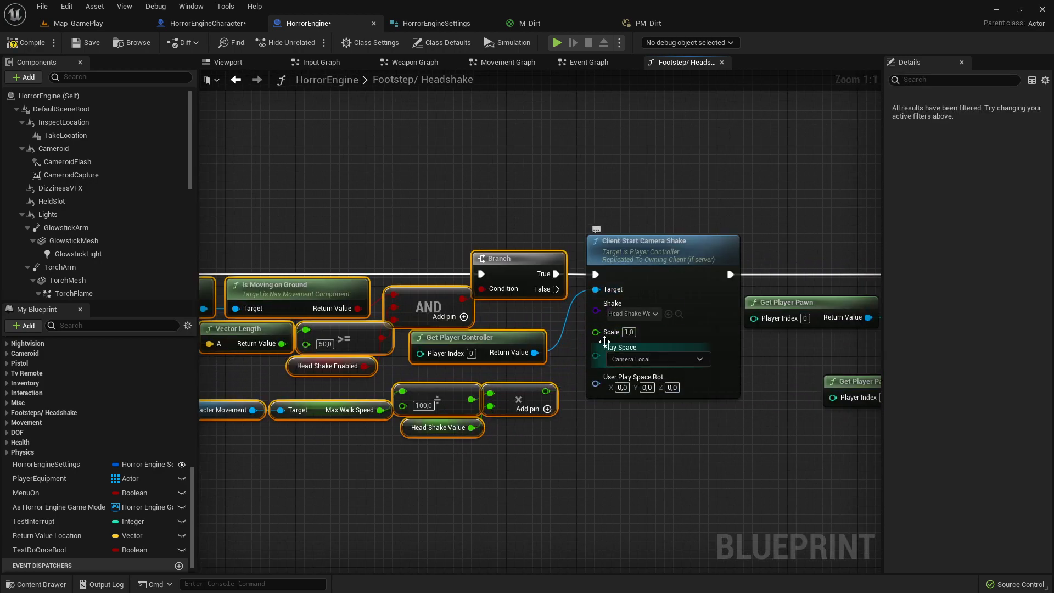
{"action": "left_click_drag", "start_coordinate": [551, 394], "coordinate": [596, 332]}
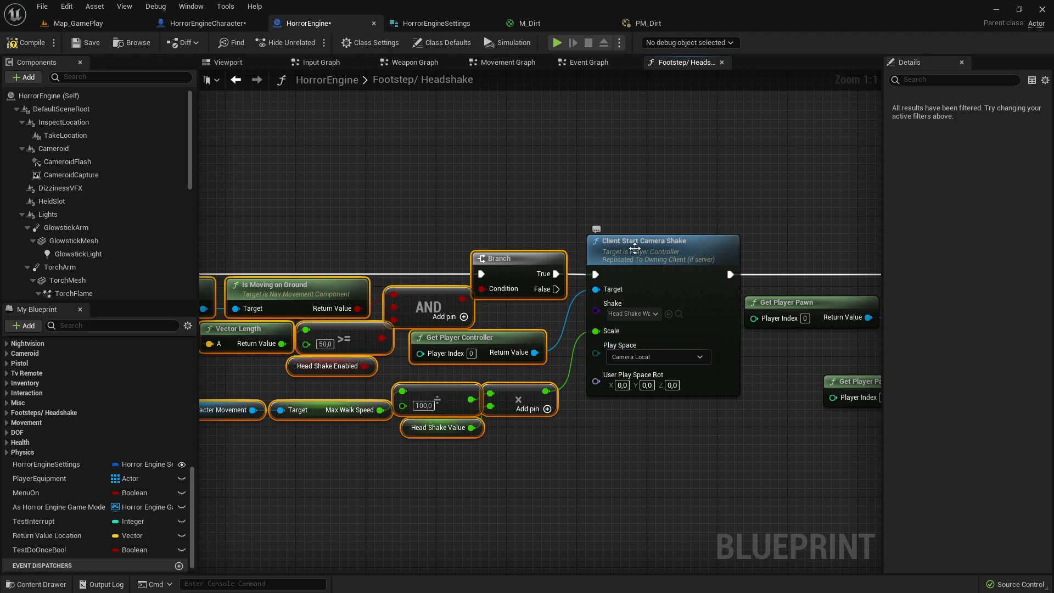
{"action": "left_click", "coordinate": [677, 257]}
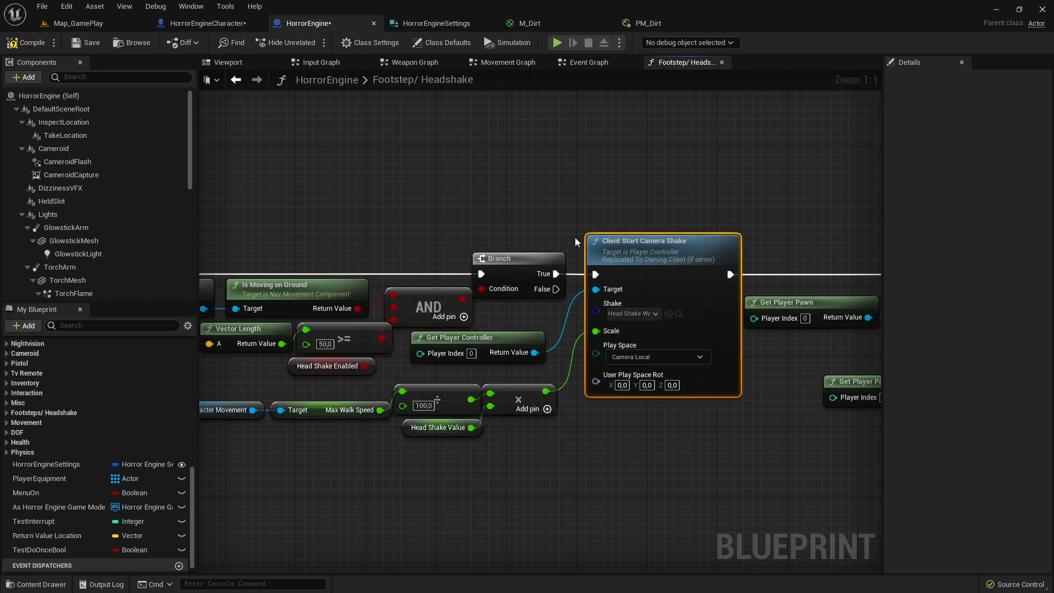
- Follow the walk execution line past the camera shake nodes and select the upper Sphere Trace By Channel node
{"action": "scroll", "coordinate": [588, 232], "scroll_direction": "down", "scroll_amount": 3}
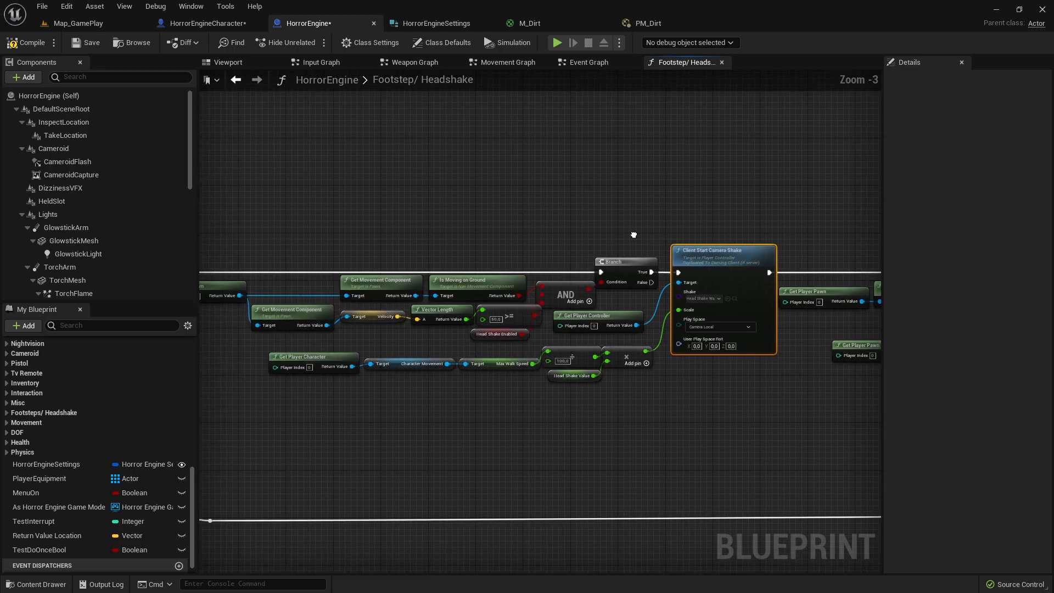
{"action": "right_click_drag", "start_coordinate": [776, 437], "coordinate": [501, 419]}
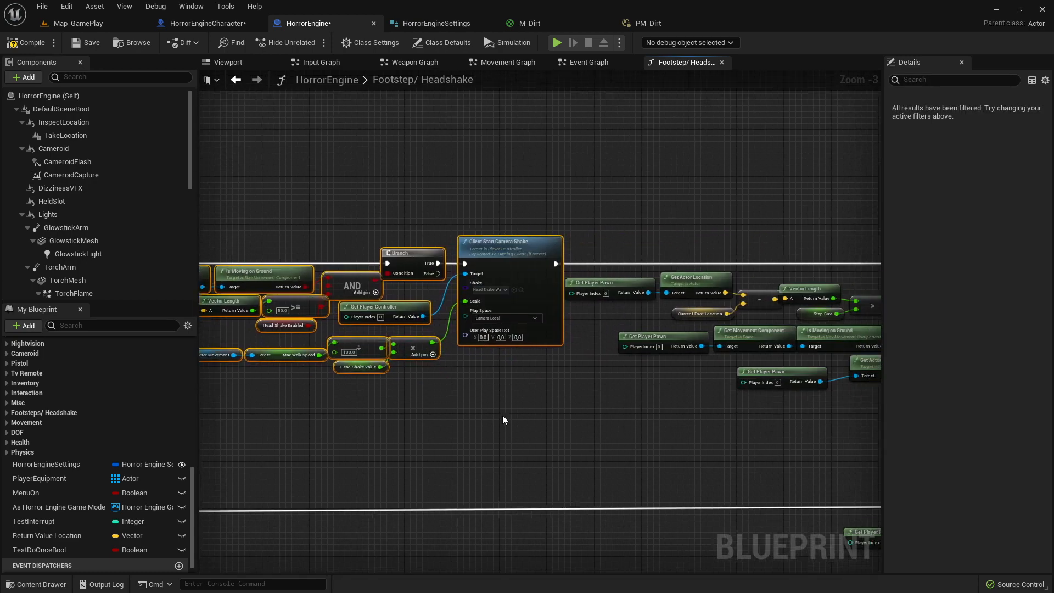
{"action": "mouse_move", "coordinate": [619, 419]}
{"action": "right_mouse_down"}
{"action": "mouse_move", "coordinate": [452, 415]}
{"action": "mouse_move", "coordinate": [446, 434]}
{"action": "right_mouse_up"}
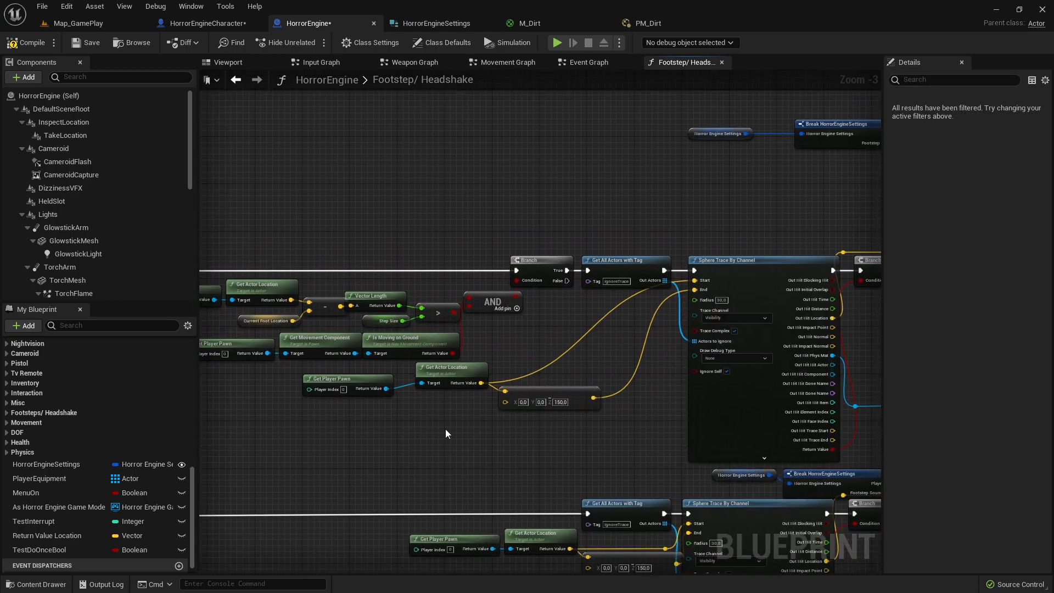
{"action": "right_click_drag", "start_coordinate": [580, 389], "coordinate": [471, 377]}
{"action": "left_click", "coordinate": [630, 317]}
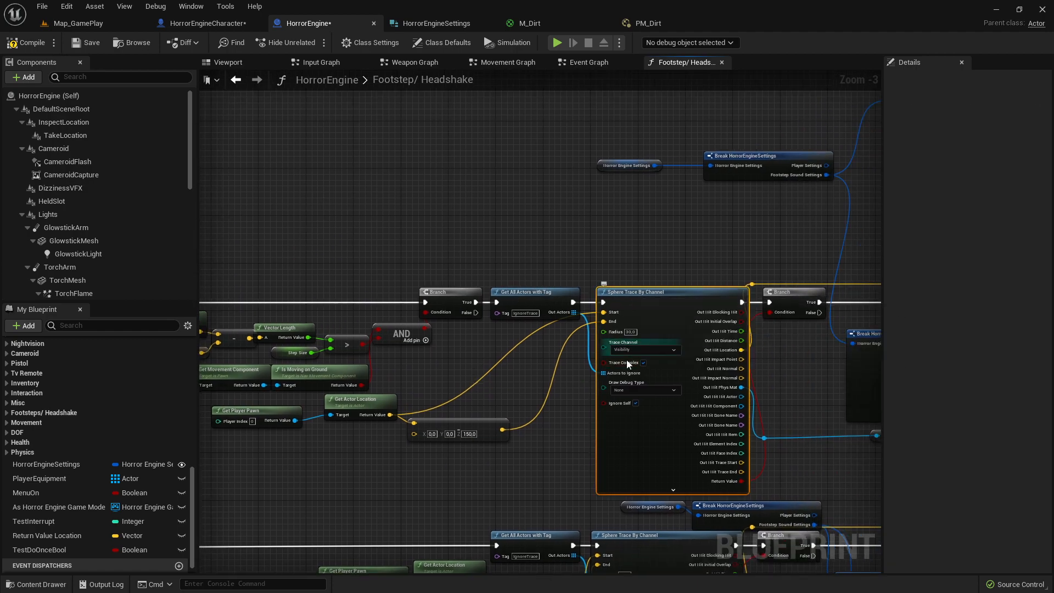
- Inspect the ground along the path between the fences and toward the windmill in Map_GamePlay
{"action": "left_click", "coordinate": [91, 26]}
{"action": "right_click_drag", "start_coordinate": [439, 392], "coordinate": [464, 352]}
{"action": "key", "text": "w"}
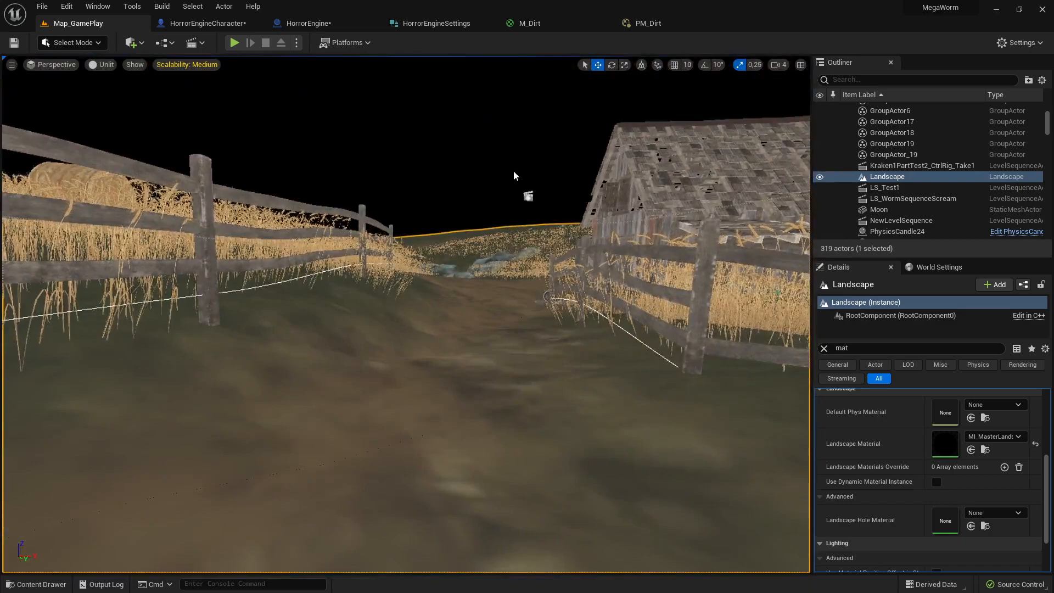
{"action": "right_click_drag", "start_coordinate": [461, 506], "coordinate": [412, 388]}
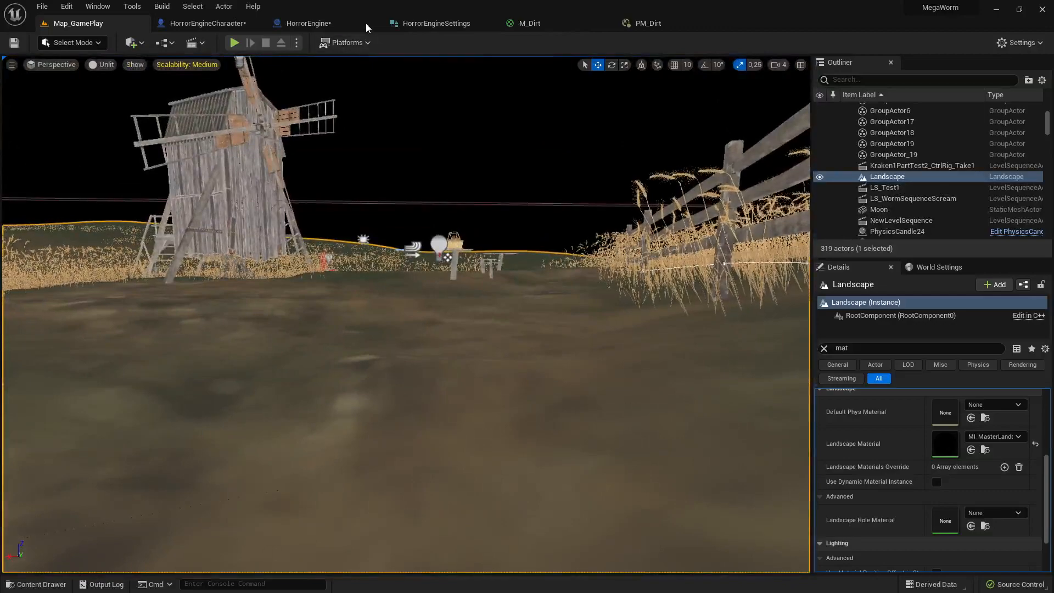
- Return to the HorrorEngine Footstep/ Headshake graph and examine the Sphere Trace By Channel node's inputs and hit outputs
{"action": "left_click", "coordinate": [203, 23]}
{"action": "left_click", "coordinate": [300, 22]}
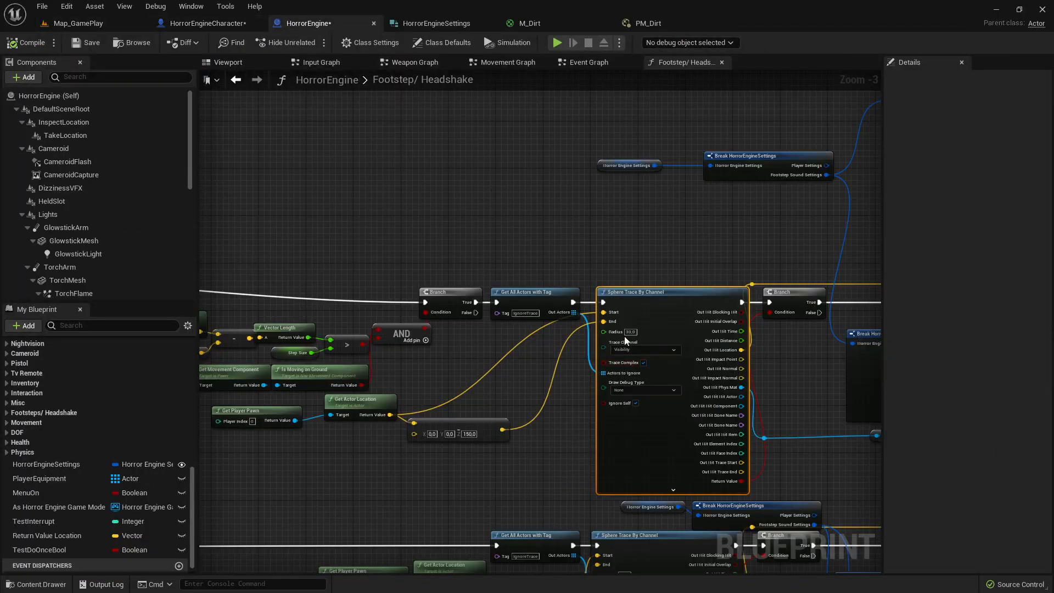
{"action": "scroll", "coordinate": [518, 334], "scroll_direction": "up", "scroll_amount": 2}
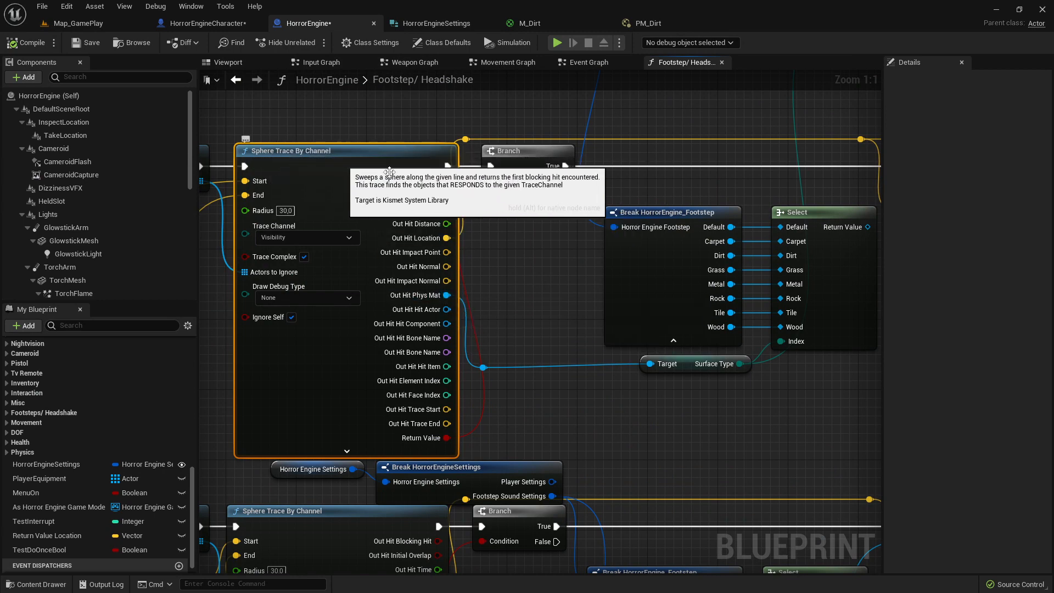
- Add a Get Surface Type node from the Out Hit Phys Mat output of the upper Sphere Trace By Channel node
{"action": "right_click_drag", "start_coordinate": [296, 146], "coordinate": [390, 157]}
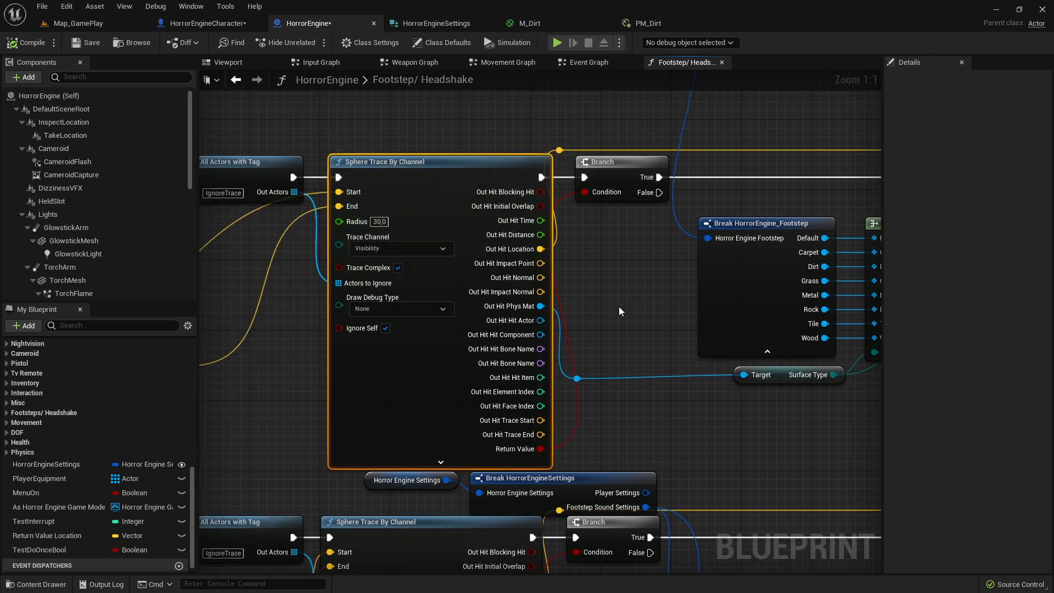
{"action": "right_click_drag", "start_coordinate": [566, 310], "coordinate": [525, 300]}
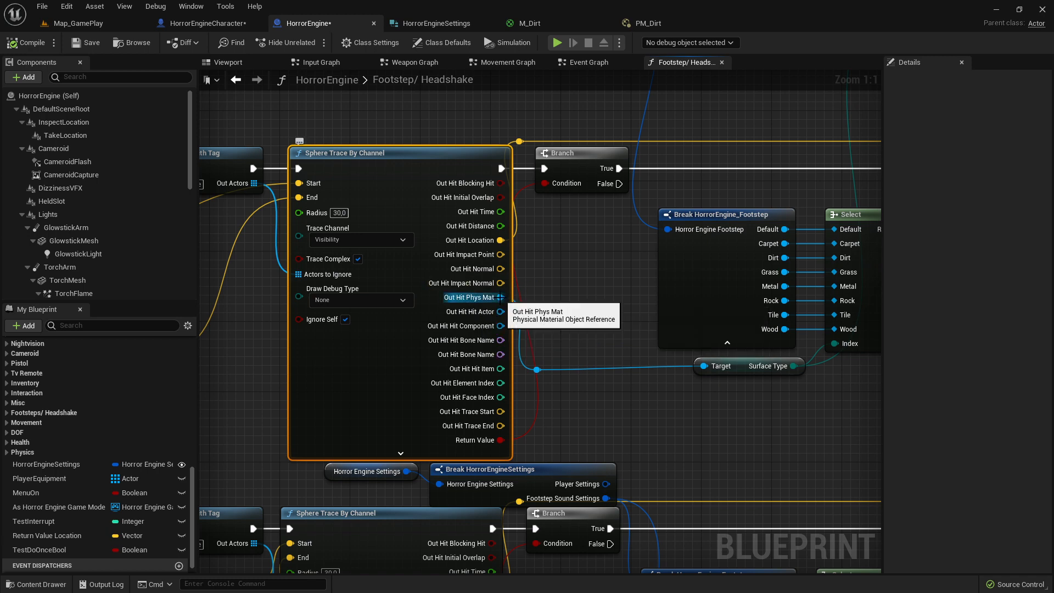
{"action": "left_click_drag", "start_coordinate": [500, 298], "coordinate": [503, 298]}
{"action": "left_click_drag", "start_coordinate": [609, 316], "coordinate": [708, 432]}
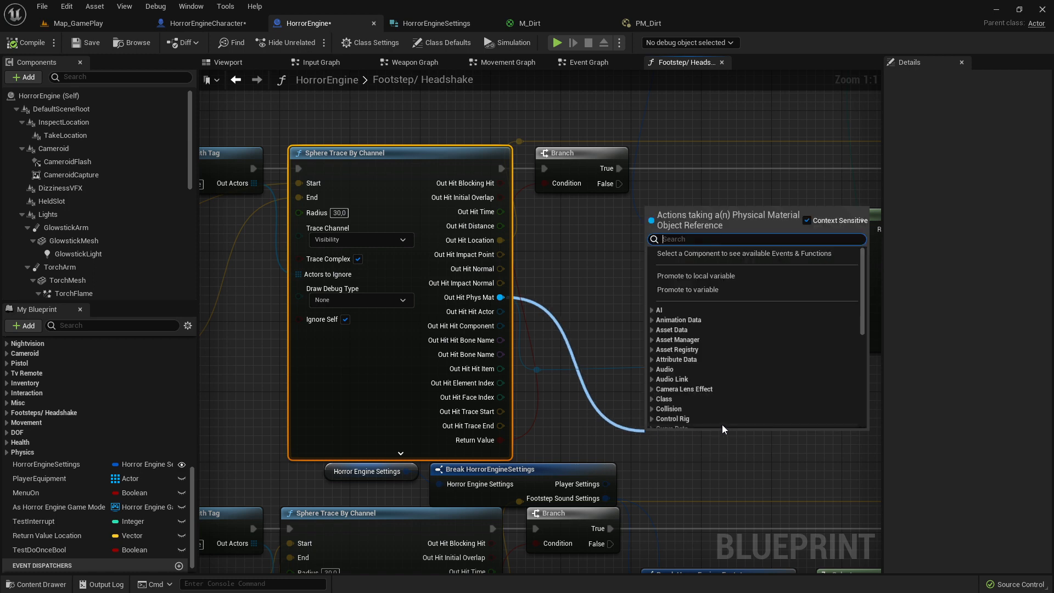
{"action": "type", "text": "get sur"}
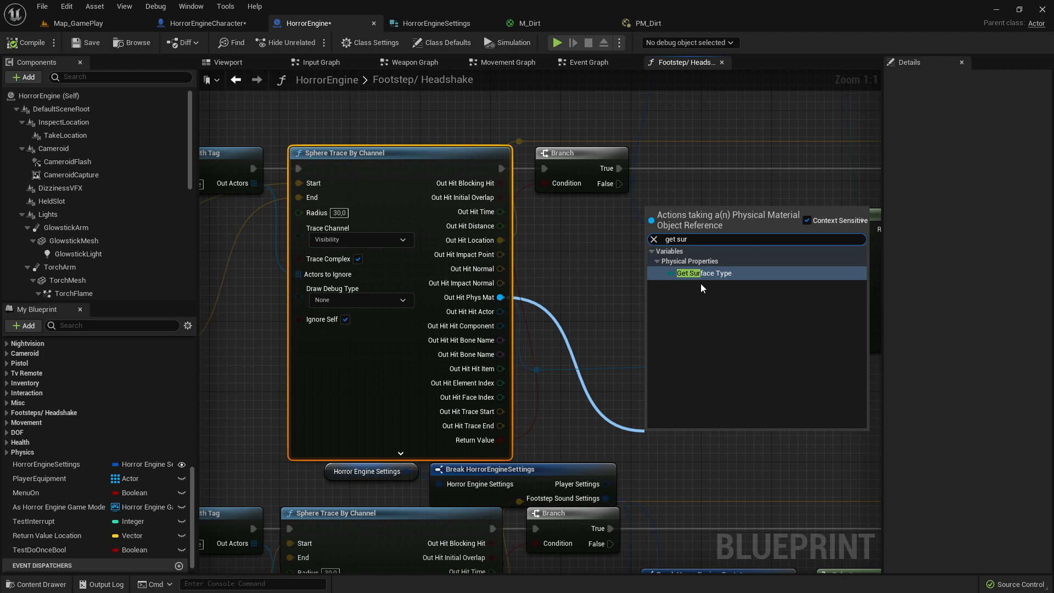
{"action": "left_click", "coordinate": [714, 273]}
- Add a Select node indexed by the new Surface Type node and place it in the empty space below Spawn Sound at Location
{"action": "right_click_drag", "start_coordinate": [743, 365], "coordinate": [508, 354]}
{"action": "left_click_drag", "start_coordinate": [449, 368], "coordinate": [621, 350]}
{"action": "type", "text": "selec"}
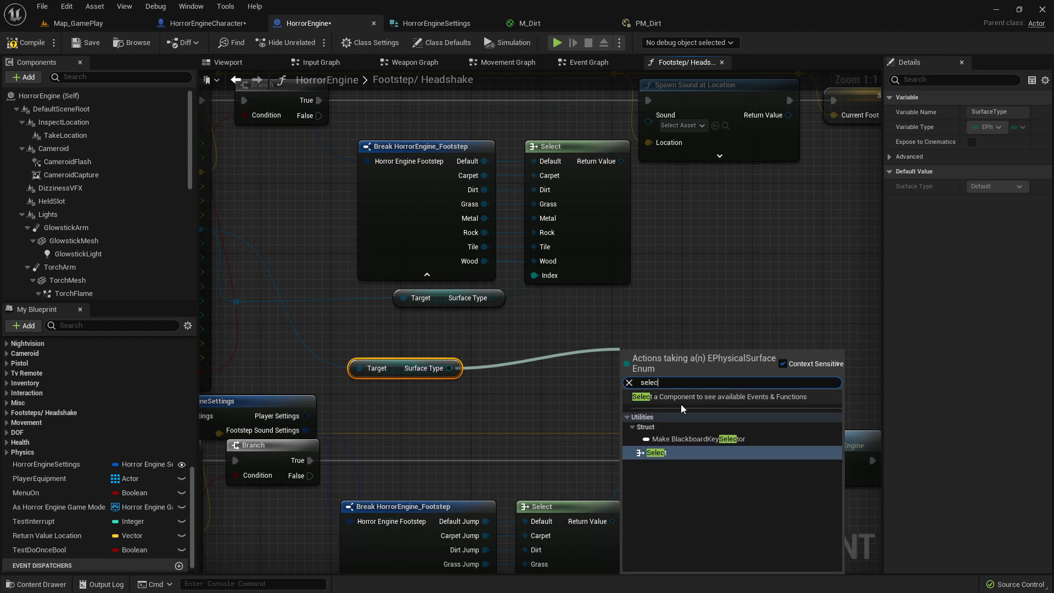
{"action": "left_click", "coordinate": [657, 452]}
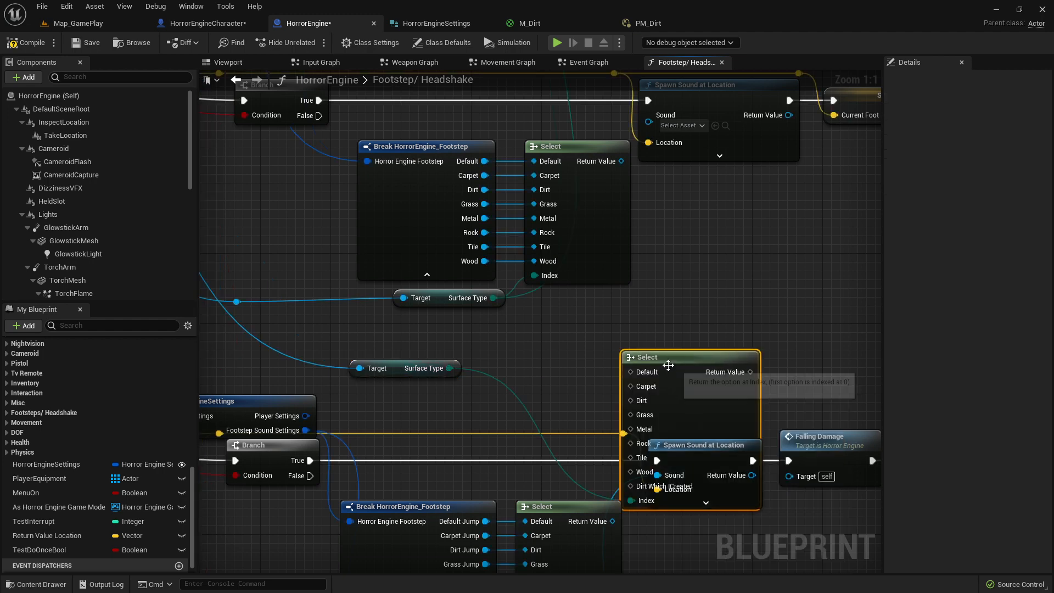
{"action": "left_click_drag", "start_coordinate": [666, 359], "coordinate": [743, 248]}
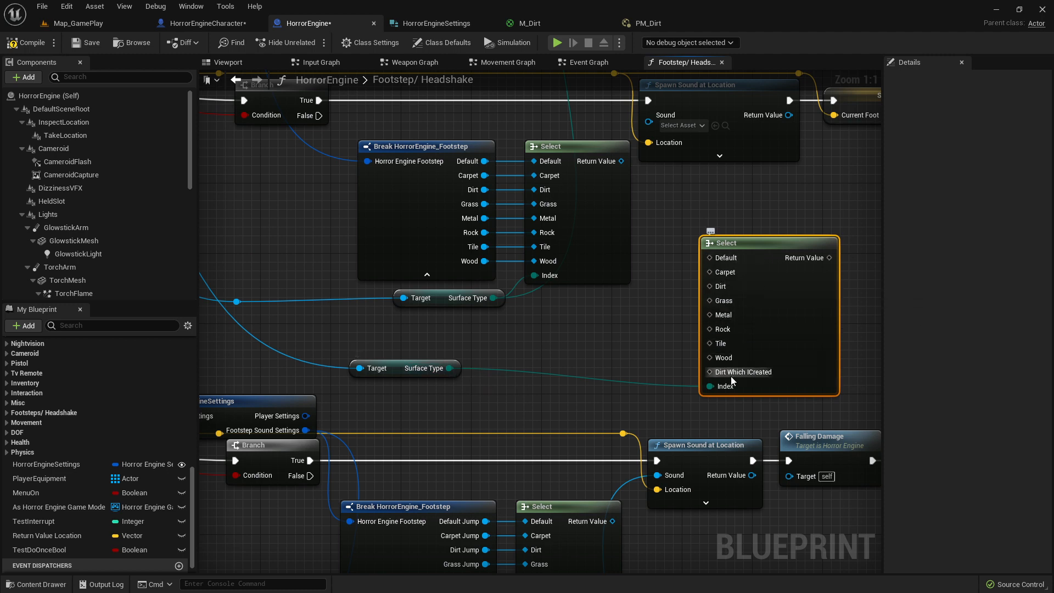
- Delete the newly added Select node and its Surface Type node from the graph
{"action": "right_click_drag", "start_coordinate": [526, 372], "coordinate": [685, 359]}
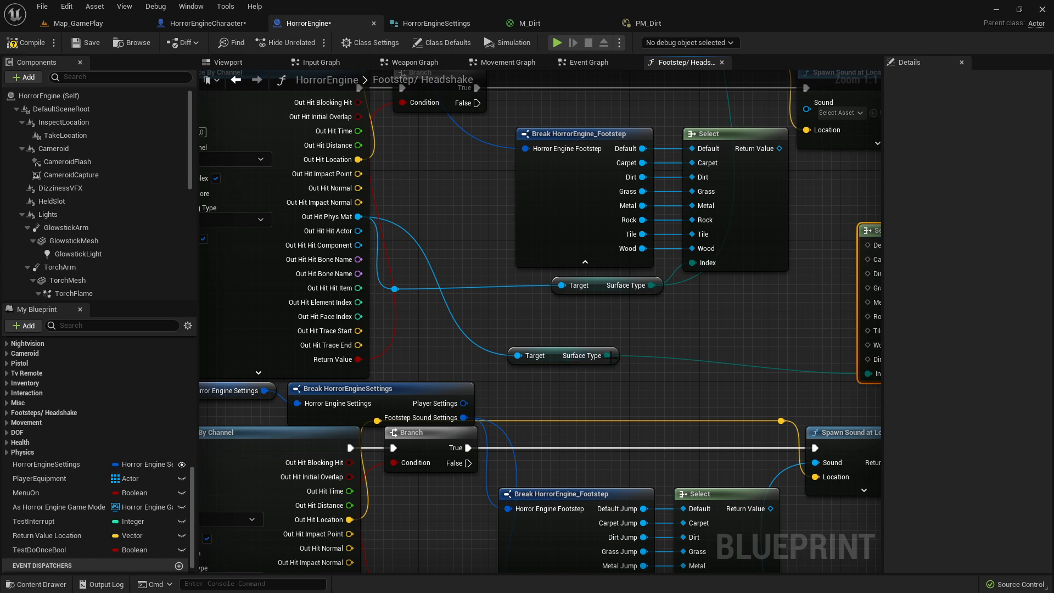
{"action": "right_click_drag", "start_coordinate": [617, 362], "coordinate": [355, 390]}
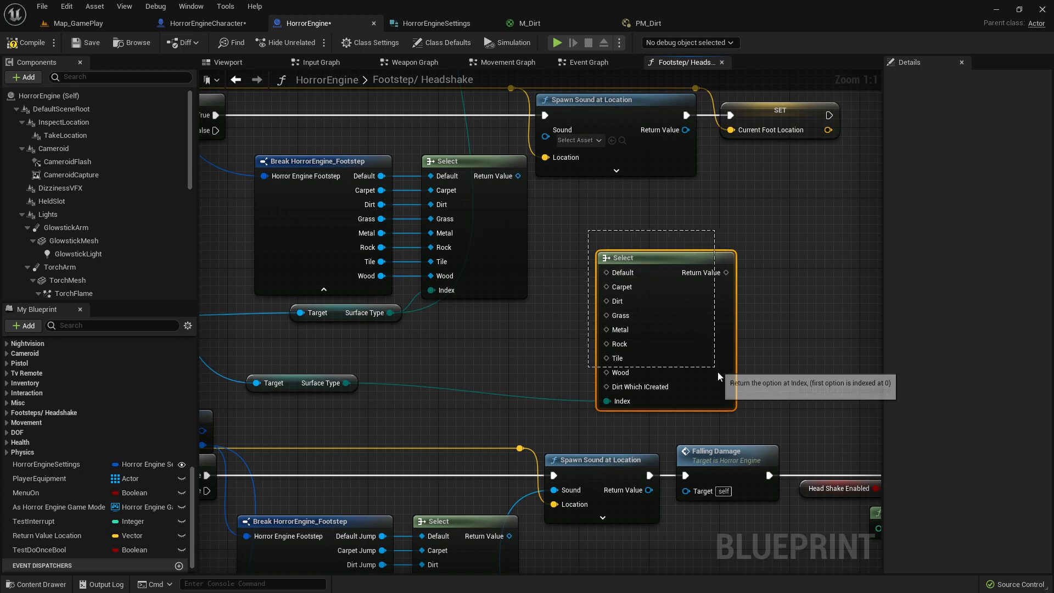
{"action": "key", "text": "Delete"}
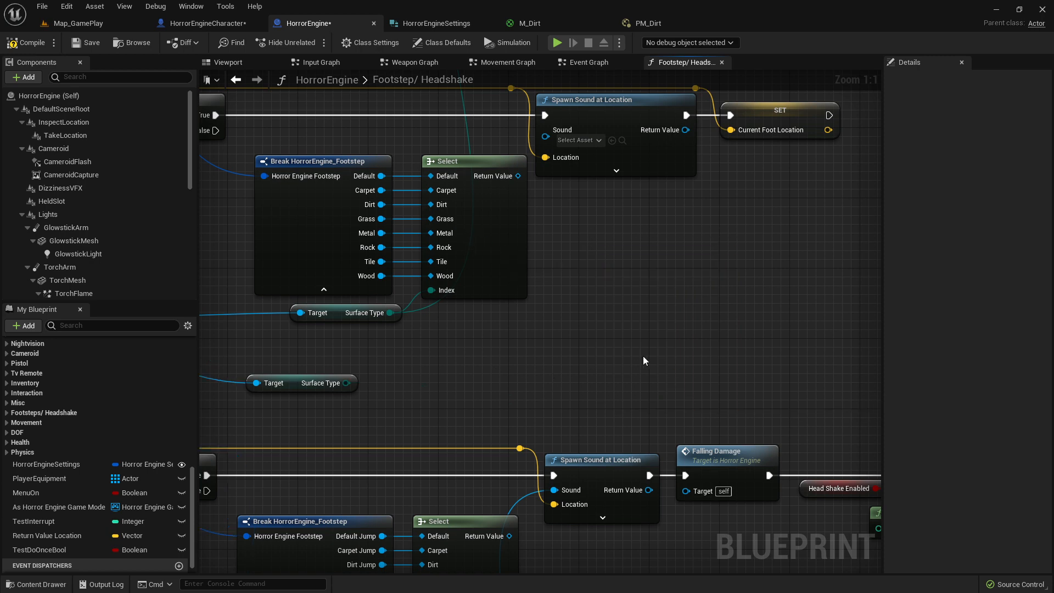
{"action": "right_click_drag", "start_coordinate": [643, 360], "coordinate": [714, 356]}
{"action": "left_click_drag", "start_coordinate": [615, 346], "coordinate": [699, 387]}
{"action": "key", "text": "Delete"}
- Examine the upper Break HorrorEngine_Footstep and Select nodes of the walk branch and compile the HorrorEngine blueprint
{"action": "right_click_drag", "start_coordinate": [634, 353], "coordinate": [713, 397]}
{"action": "scroll", "coordinate": [558, 285], "scroll_direction": "down", "scroll_amount": 5}
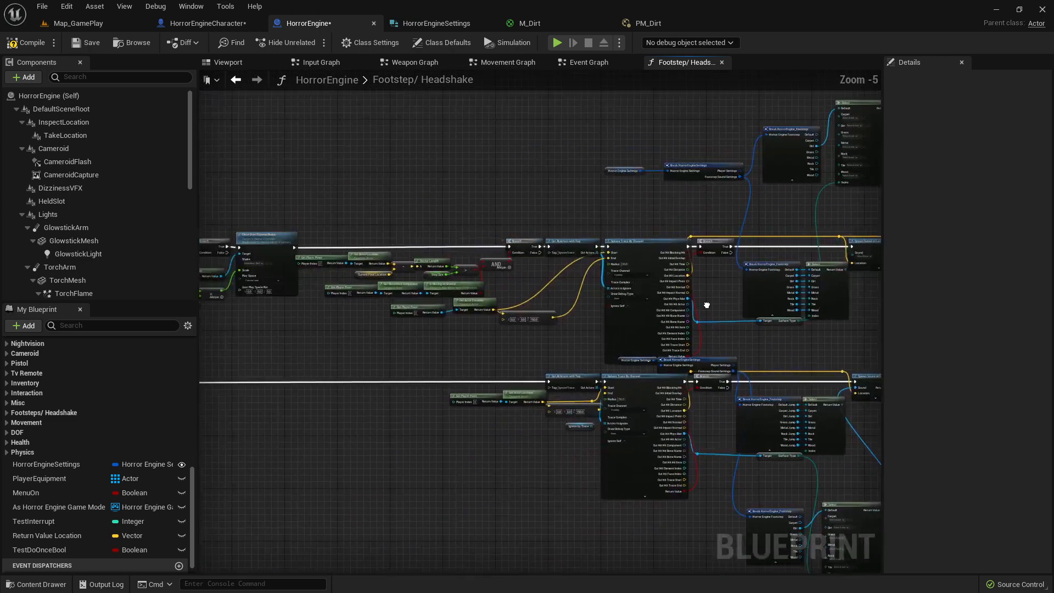
{"action": "mouse_move", "coordinate": [578, 311]}
{"action": "right_mouse_down"}
{"action": "mouse_move", "coordinate": [518, 317]}
{"action": "mouse_move", "coordinate": [585, 280]}
{"action": "right_mouse_up"}
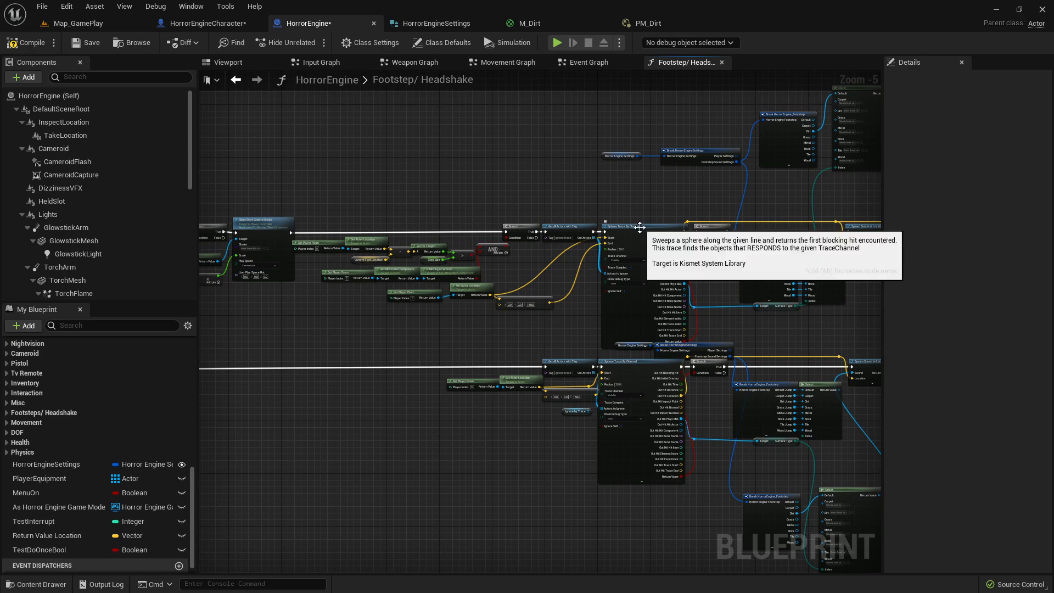
{"action": "scroll", "coordinate": [479, 301], "scroll_direction": "up", "scroll_amount": 5}
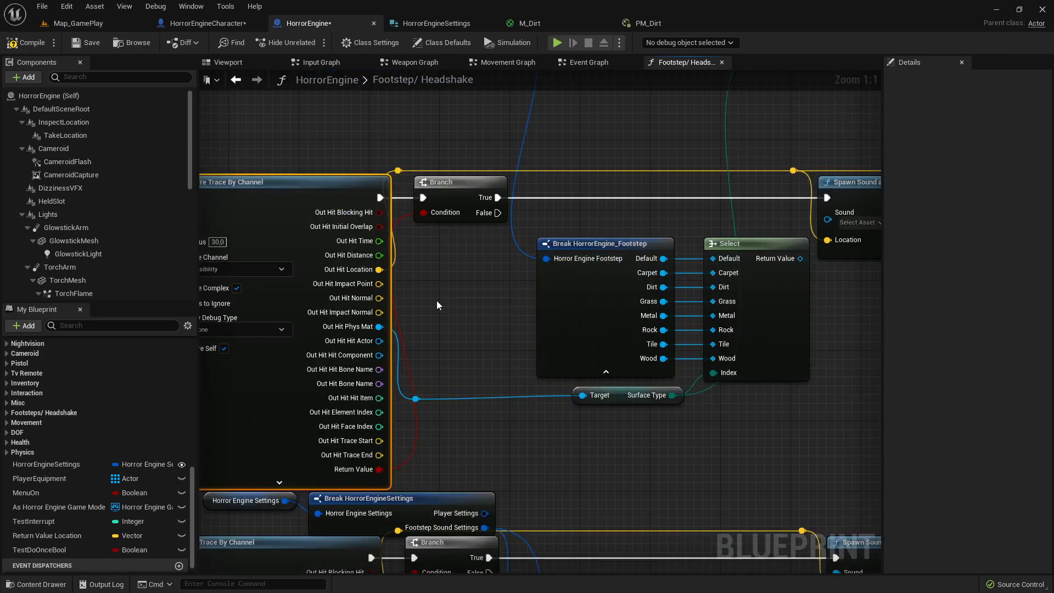
{"action": "right_click_drag", "start_coordinate": [771, 169], "coordinate": [392, 468]}
{"action": "right_click_drag", "start_coordinate": [401, 274], "coordinate": [617, 292]}
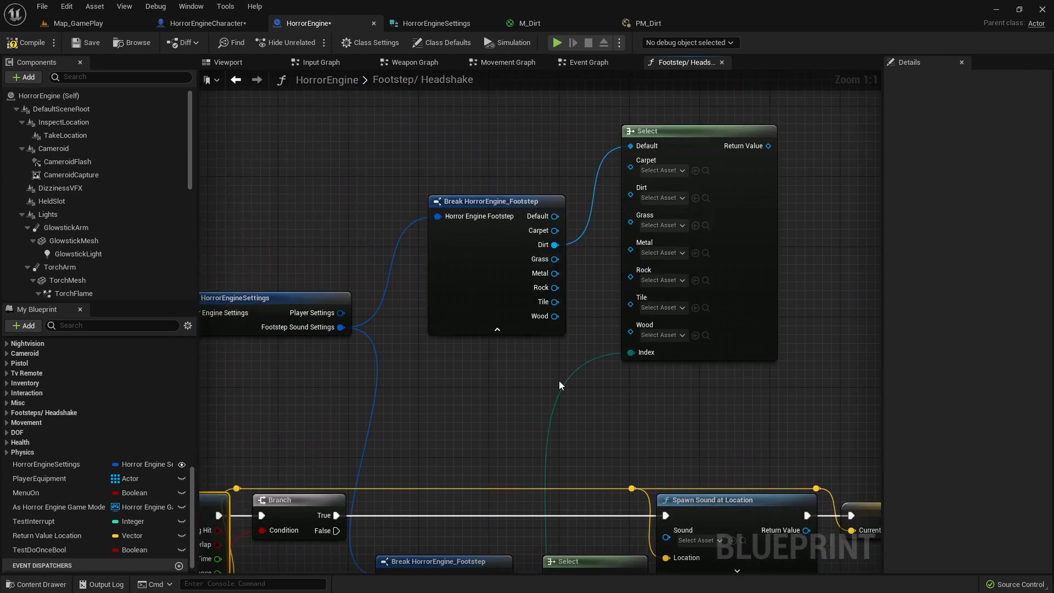
{"action": "scroll", "coordinate": [535, 387], "scroll_direction": "down", "scroll_amount": 3}
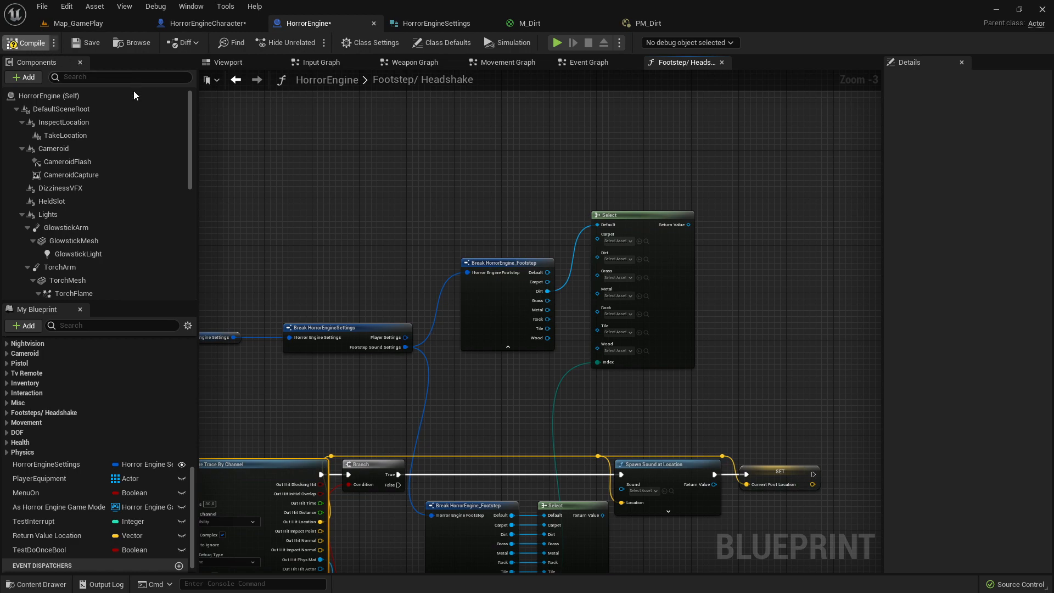
{"action": "key", "text": "F7"}
- Review the Footstep/ Headshake graph from the footstep sound nodes back to the walk and jump execution lines
{"action": "scroll", "coordinate": [483, 325], "scroll_direction": "down", "scroll_amount": 5}
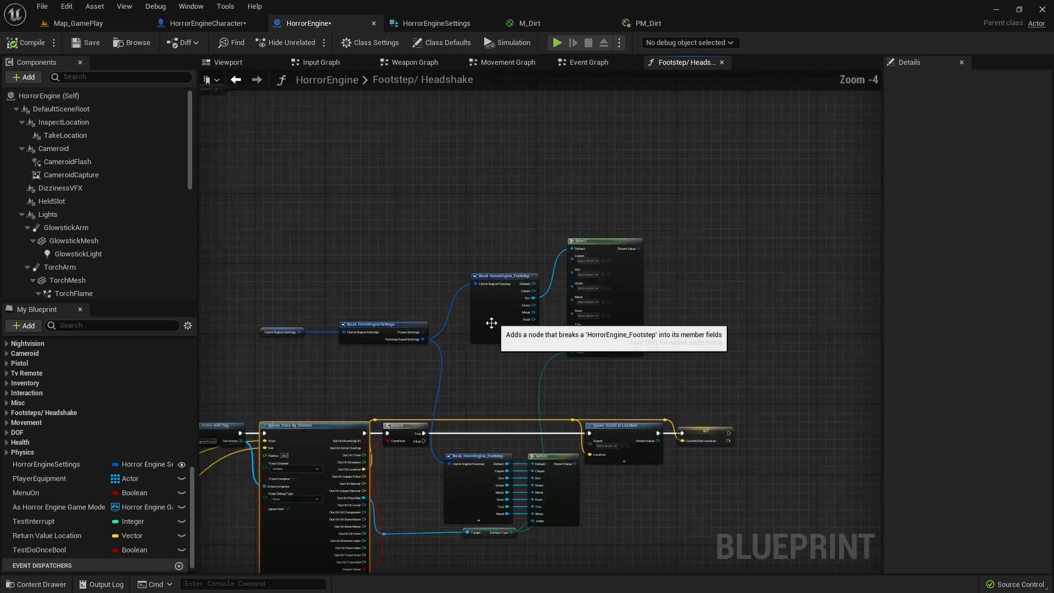
{"action": "right_click_drag", "start_coordinate": [584, 318], "coordinate": [528, 176]}
{"action": "scroll", "coordinate": [545, 324], "scroll_direction": "up", "scroll_amount": 4}
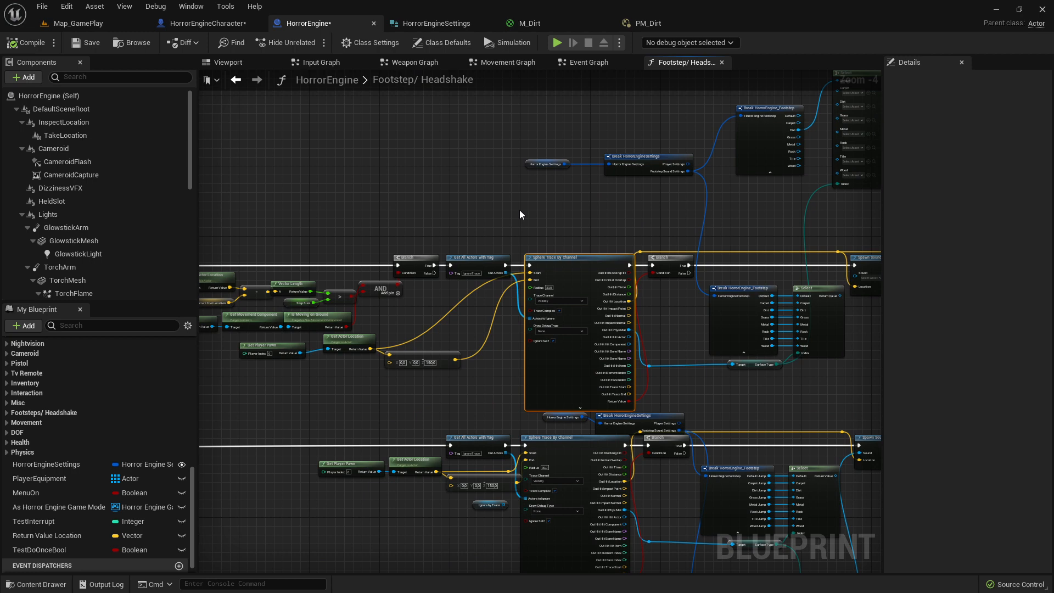
{"action": "scroll", "coordinate": [515, 211], "scroll_direction": "down", "scroll_amount": 2}
{"action": "right_click_drag", "start_coordinate": [443, 240], "coordinate": [602, 240]}
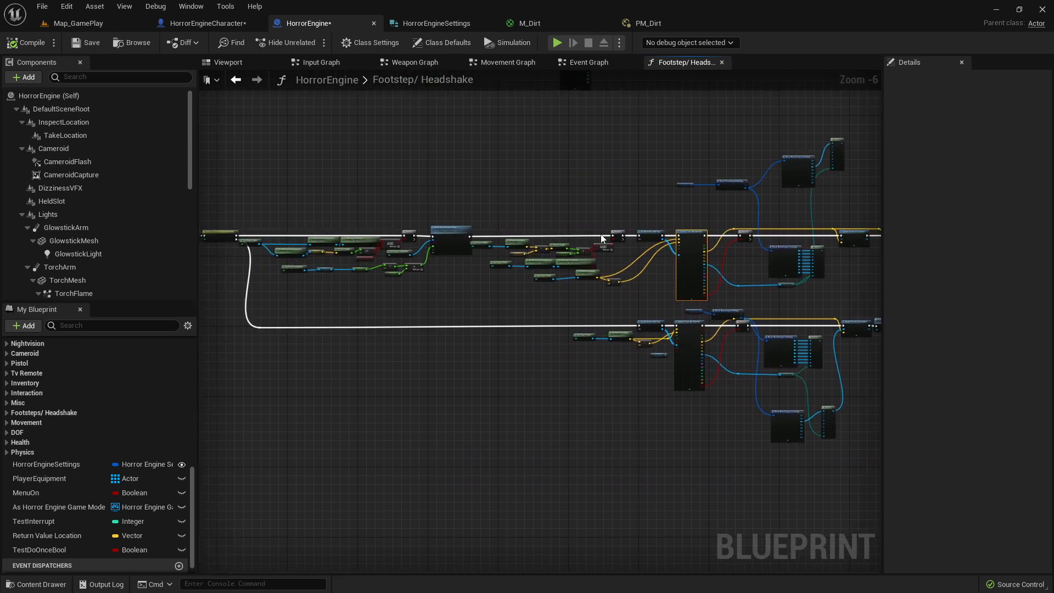
{"action": "scroll", "coordinate": [599, 240], "scroll_direction": "up", "scroll_amount": 1}
{"action": "right_click_drag", "start_coordinate": [482, 246], "coordinate": [687, 255]}
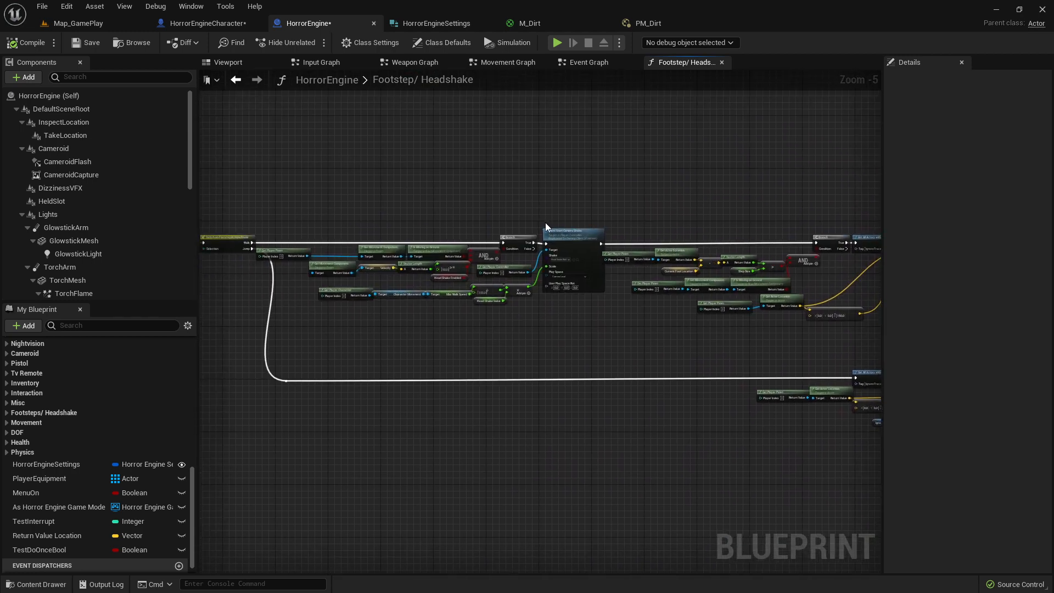
- Go to Map_GamePlay, switch to Chrome and mark the title of the YouTube video "WTF Is? Physics Material in Unreal Engine 4"
{"action": "left_click", "coordinate": [79, 23]}
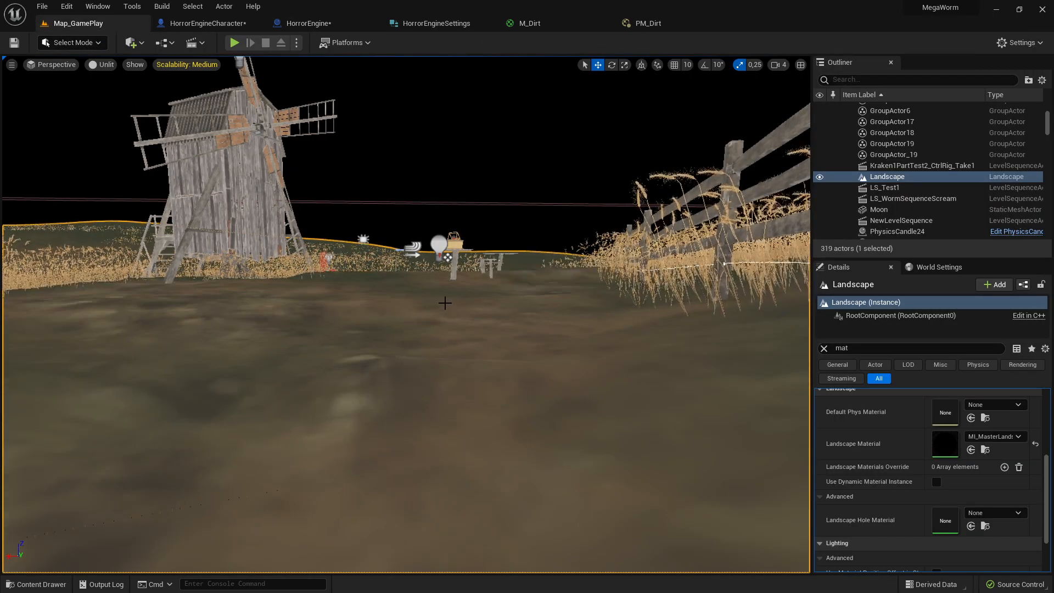
{"action": "key", "text": "alt+Tab"}
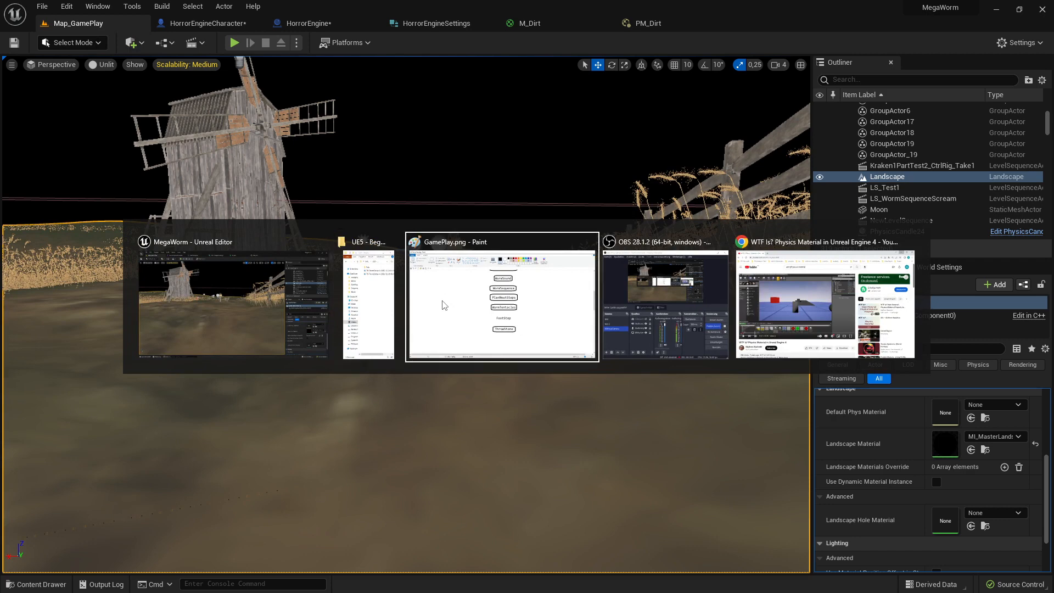
{"action": "key", "text": "Tab"}
{"action": "key", "text": "Tab"}
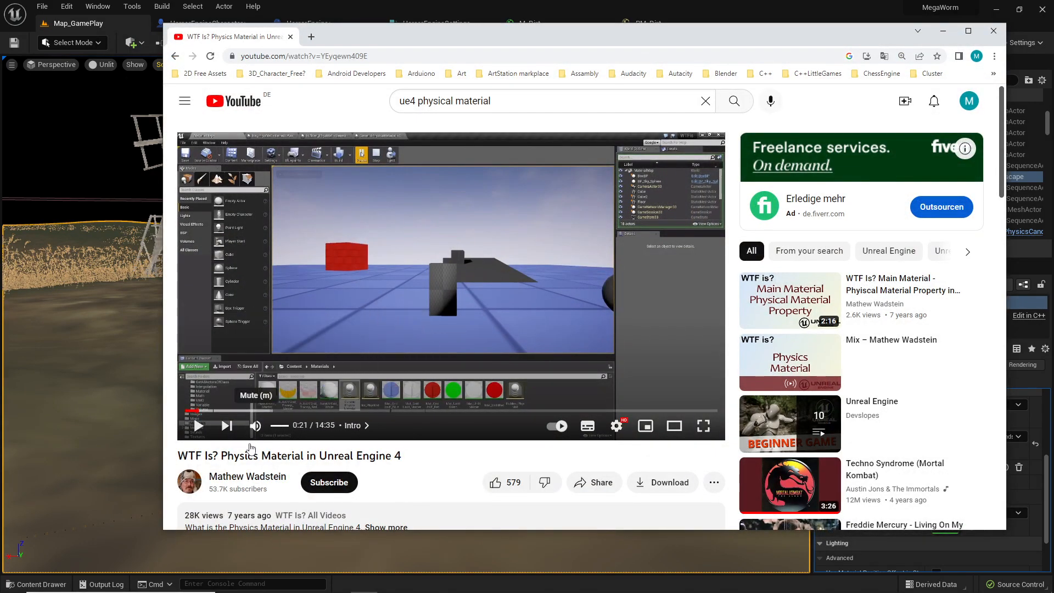
{"action": "scroll", "coordinate": [253, 457], "scroll_direction": "down", "scroll_amount": 1}
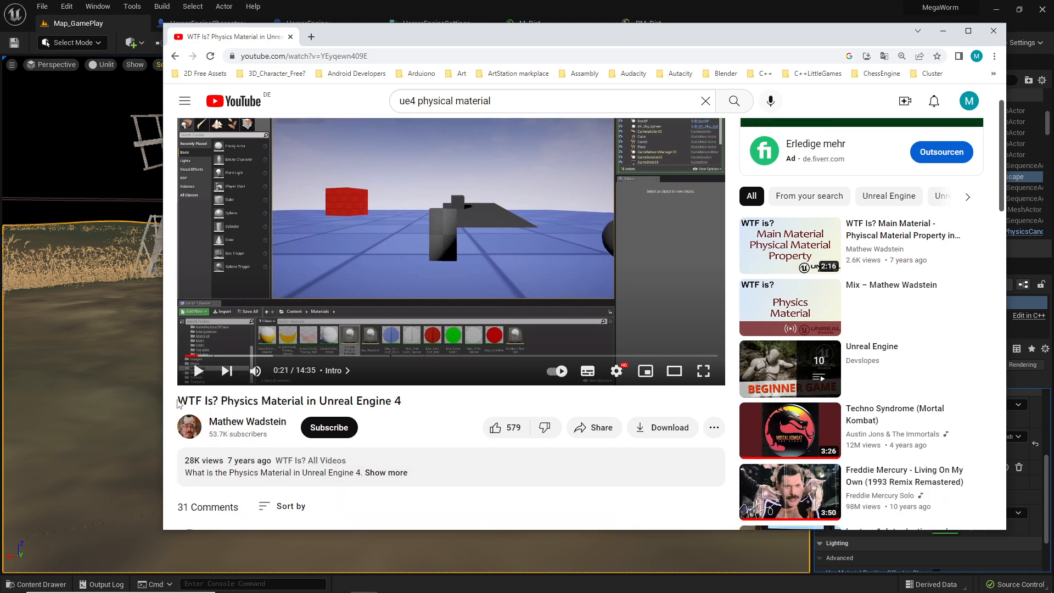
{"action": "left_click_drag", "start_coordinate": [178, 404], "coordinate": [434, 404]}
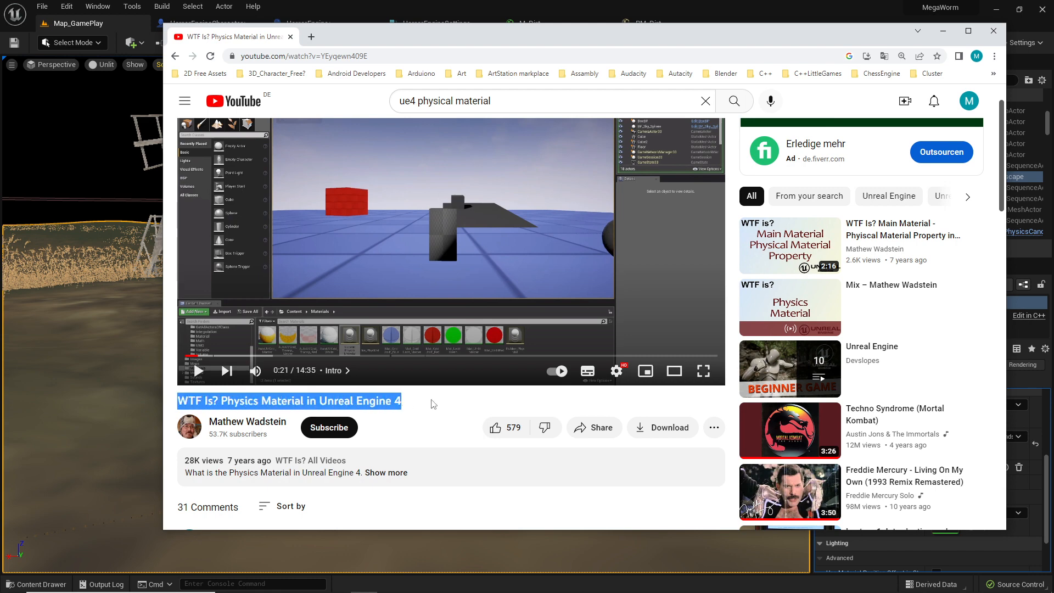
{"action": "left_click", "coordinate": [434, 404]}
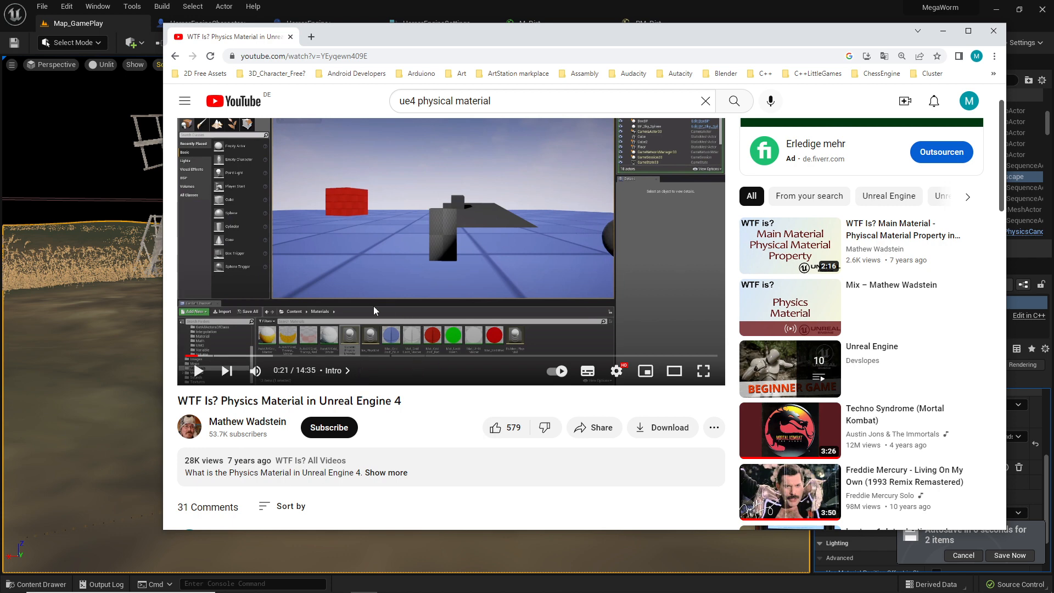
- Mark the "Unreal Engine 4" part of the video title and look through the comments before returning to the player
{"action": "mouse_move", "coordinate": [748, 227]}
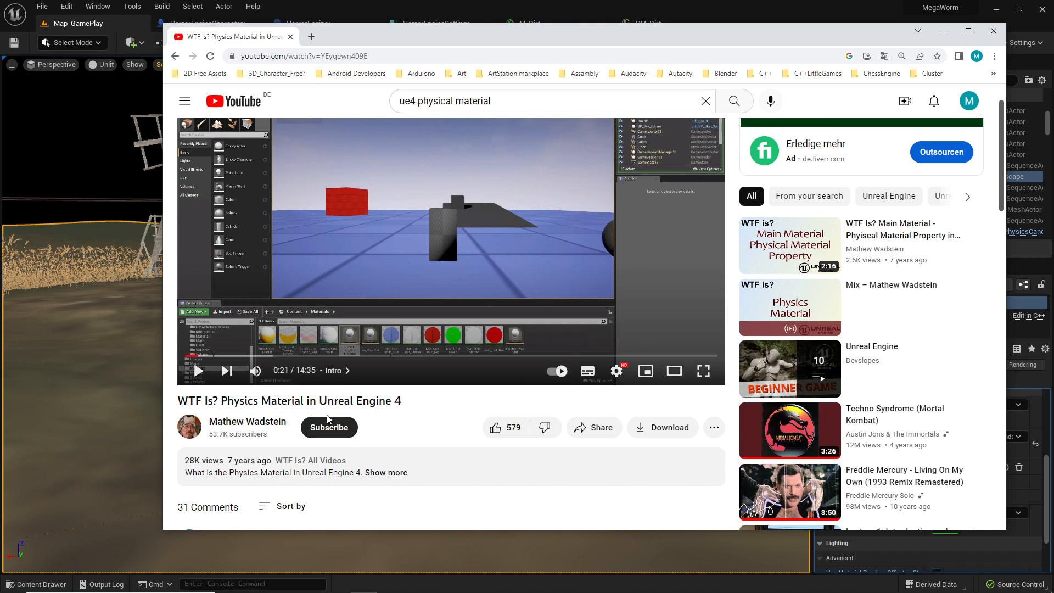
{"action": "left_click_drag", "start_coordinate": [318, 401], "coordinate": [404, 401]}
{"action": "left_click", "coordinate": [407, 404]}
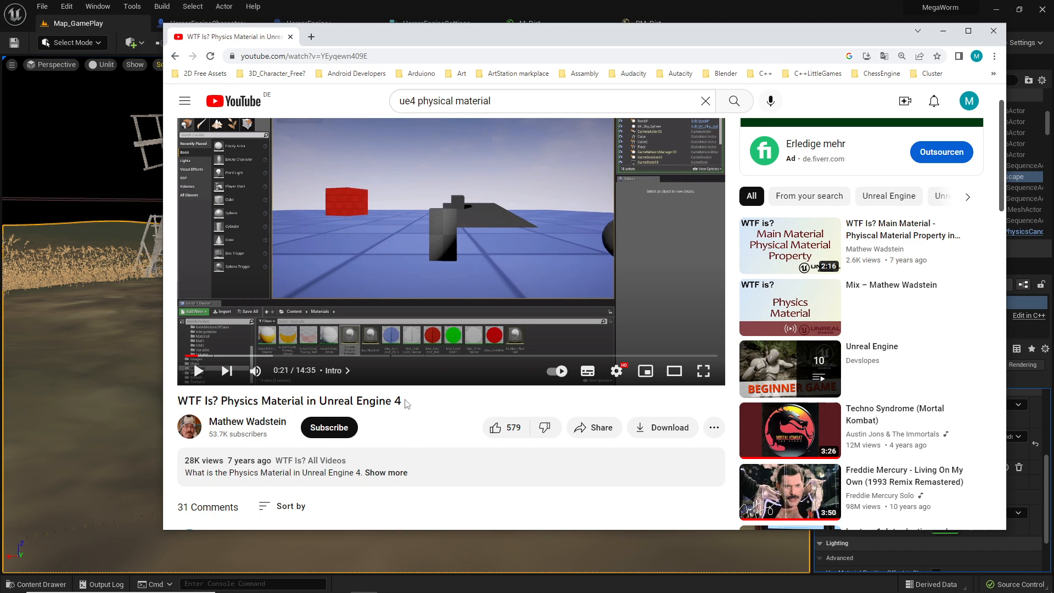
{"action": "left_click_drag", "start_coordinate": [357, 401], "coordinate": [432, 406]}
{"action": "left_click", "coordinate": [427, 408]}
{"action": "scroll", "coordinate": [449, 412], "scroll_direction": "down", "scroll_amount": 5}
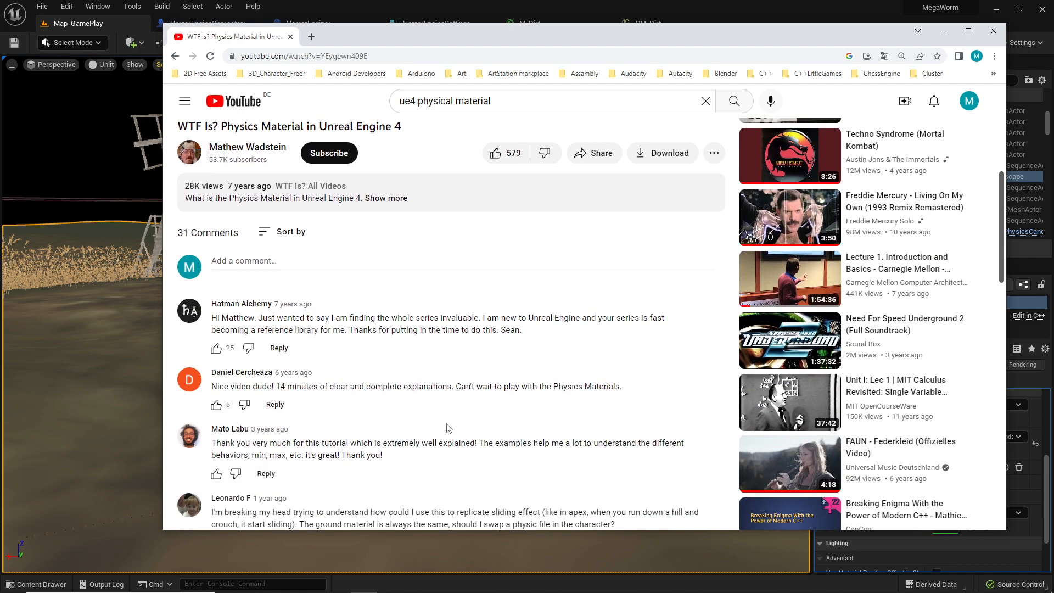
{"action": "scroll", "coordinate": [448, 427], "scroll_direction": "up", "scroll_amount": 6}
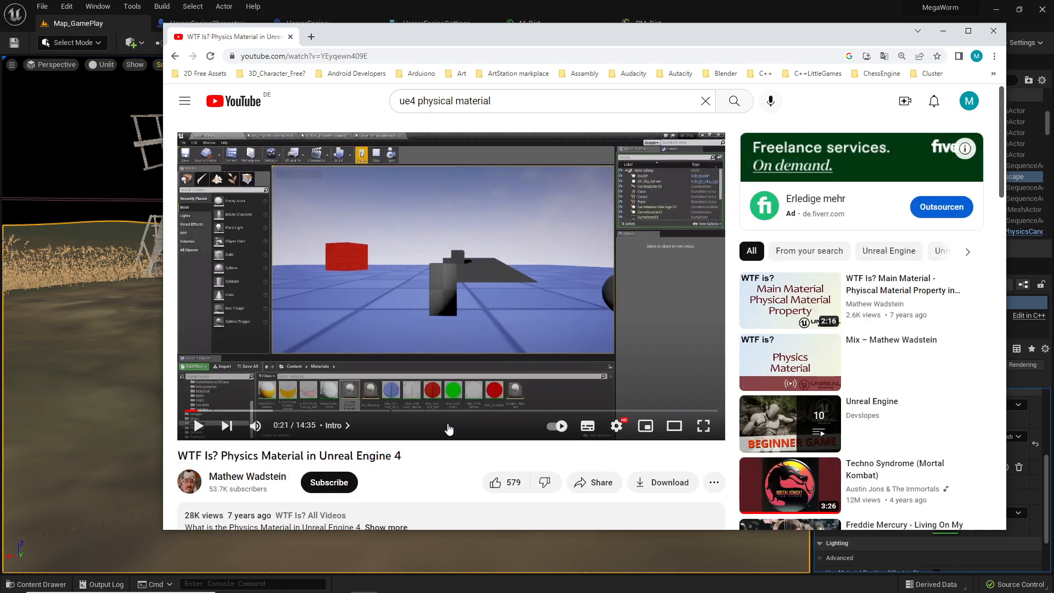